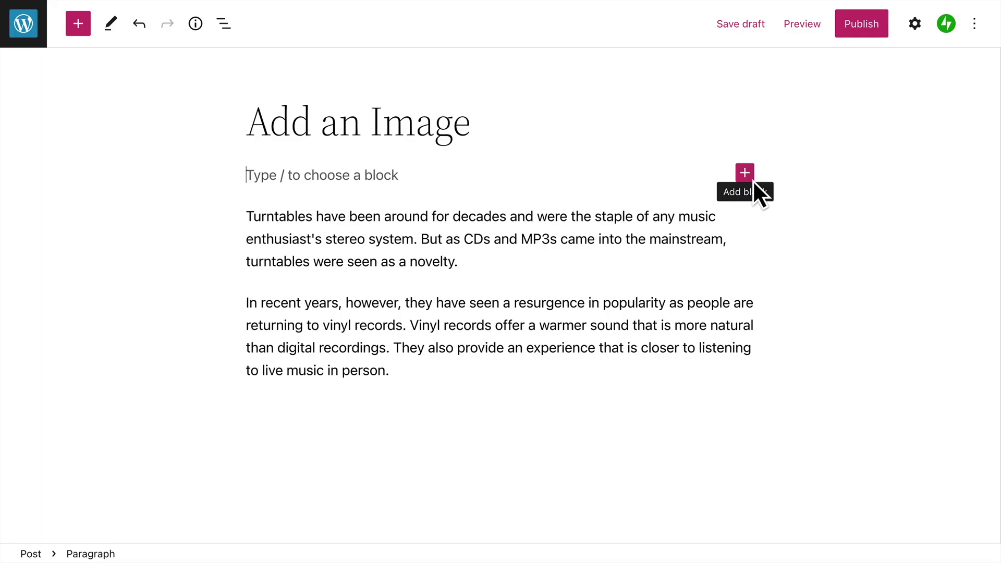
Insert an Image block above the turntable paragraphs with the /image slash command
{"action": "left_click", "coordinate": [750, 179]}
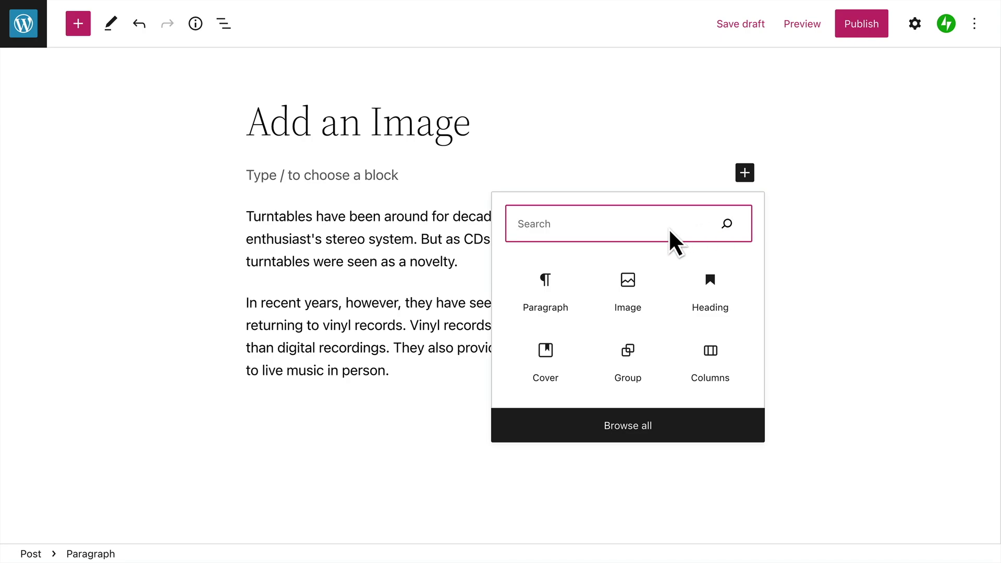
{"action": "type", "text": "Image"}
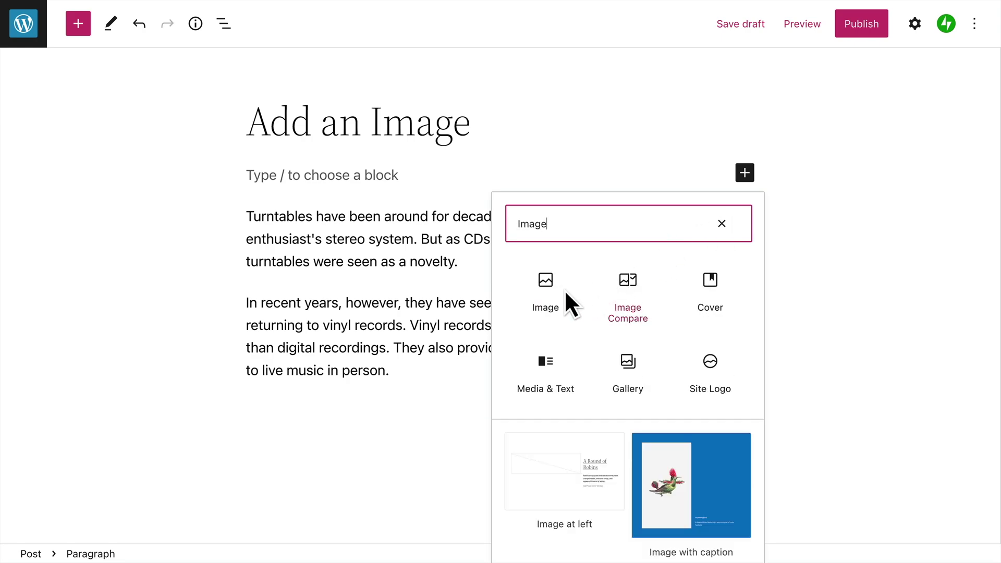
{"action": "left_click", "coordinate": [402, 176]}
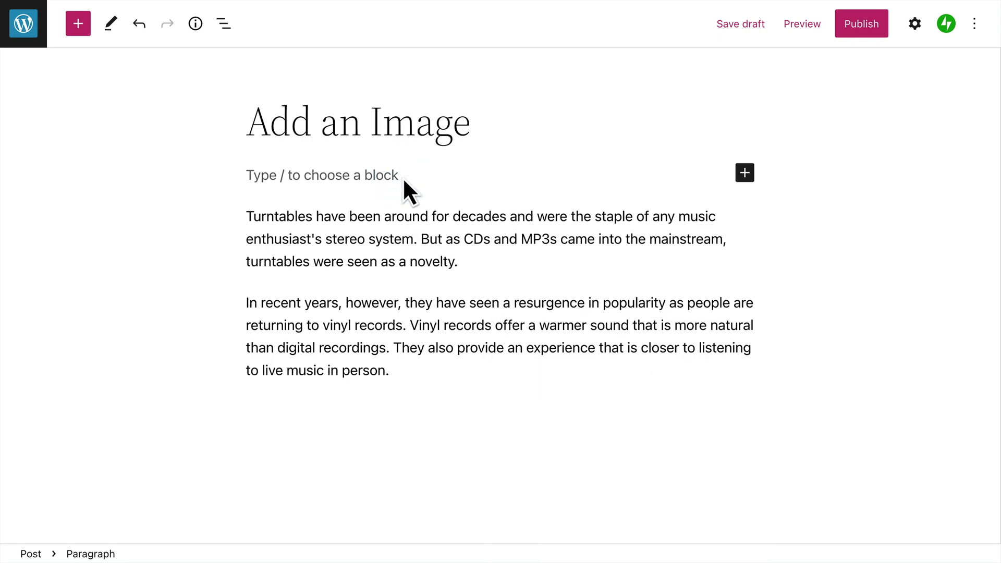
{"action": "type", "text": "/image"}
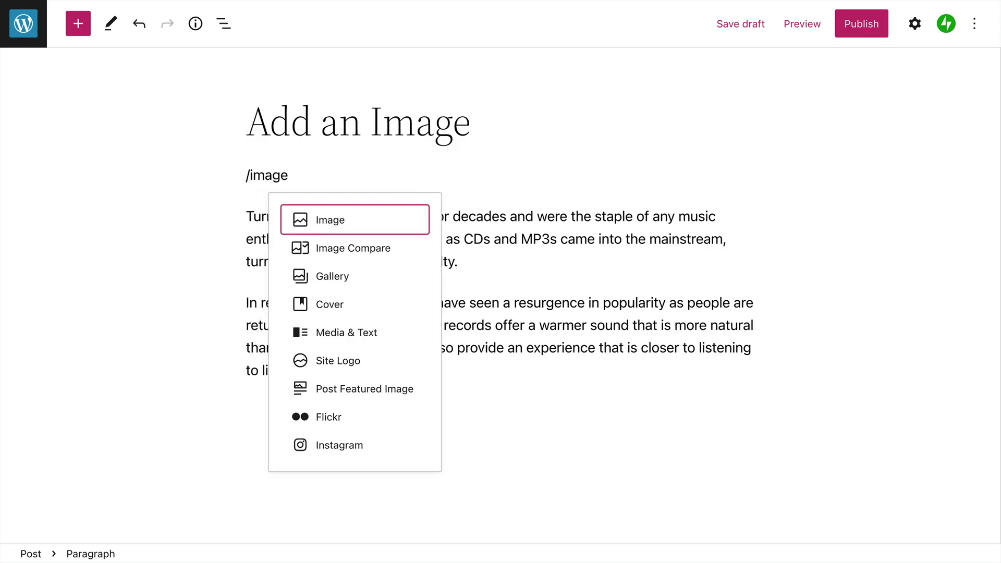
{"action": "key", "text": "Return"}
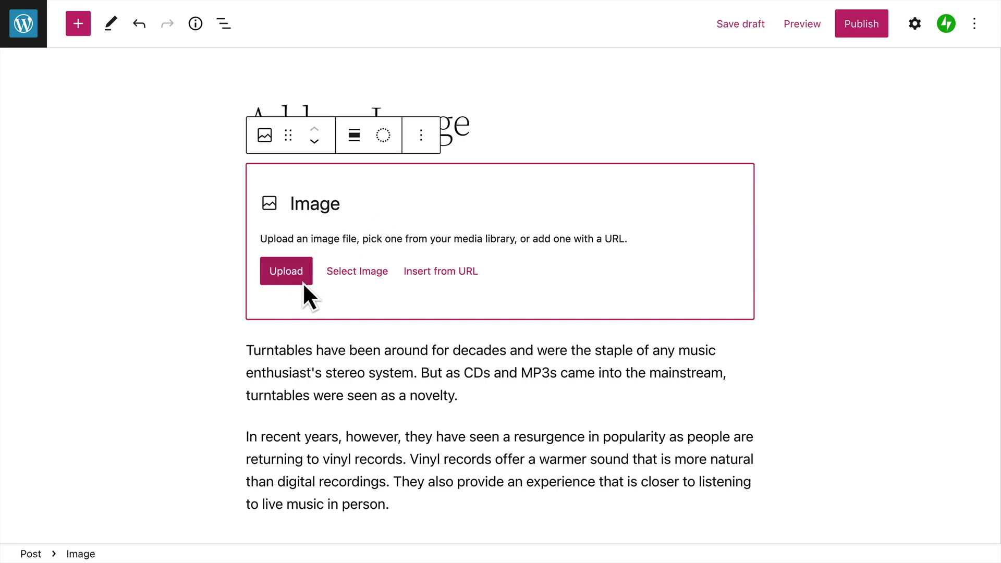
{"action": "left_click", "coordinate": [338, 283]}
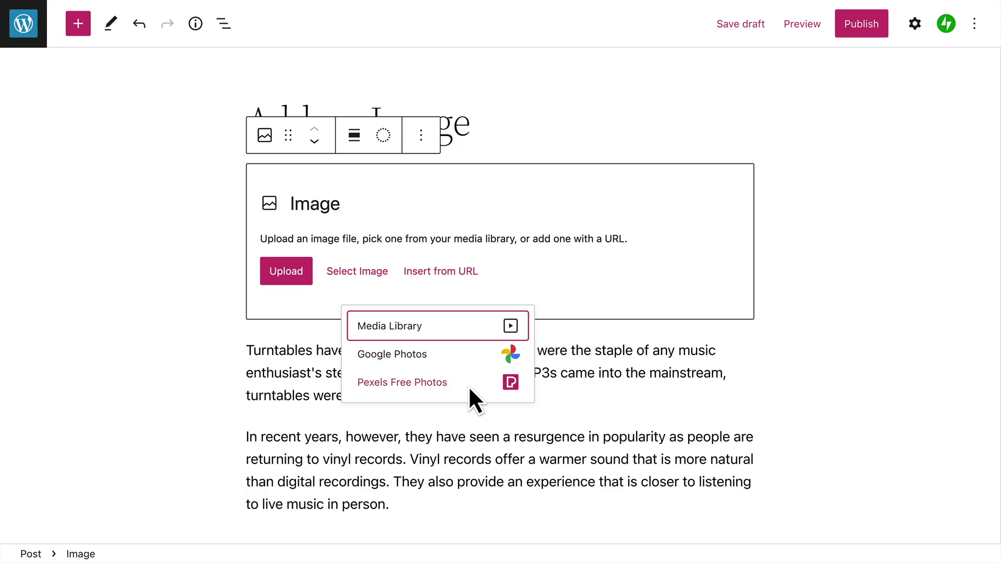
{"action": "left_click", "coordinate": [415, 286]}
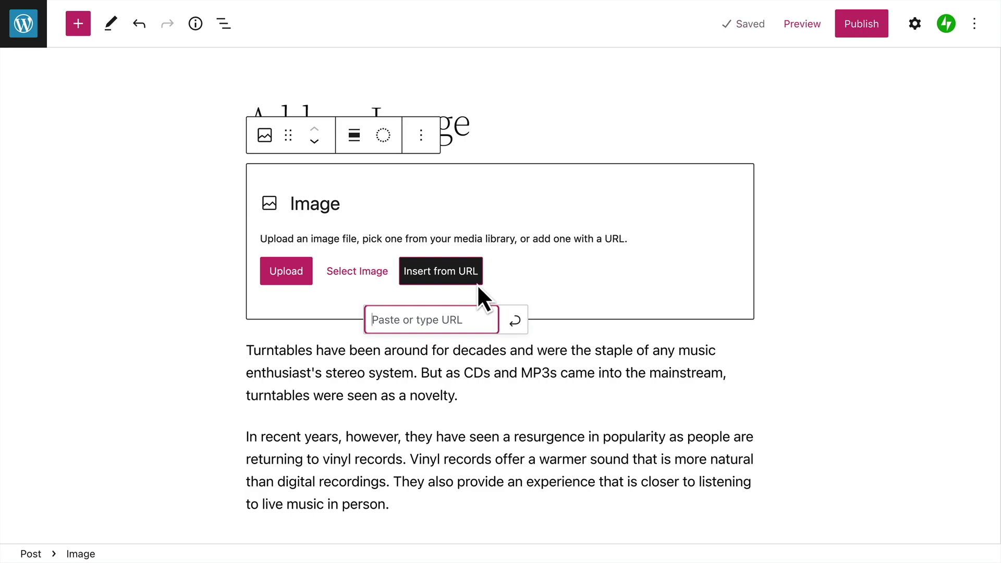
{"action": "left_click", "coordinate": [525, 286]}
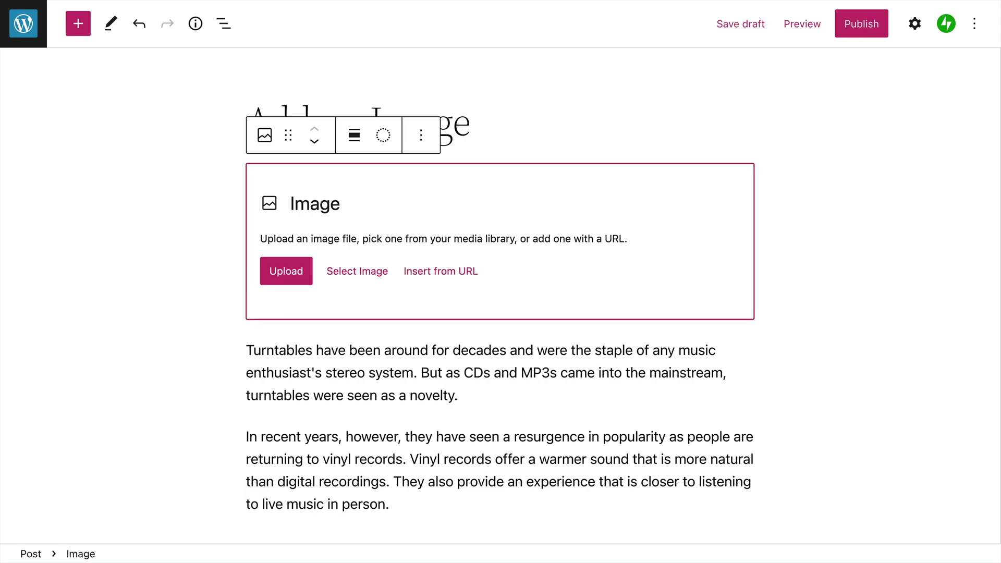
Drop Turntable.jpg onto the Image block to upload it, then select the image block
{"action": "left_click_drag", "start_coordinate": [133, 253], "coordinate": [373, 260]}
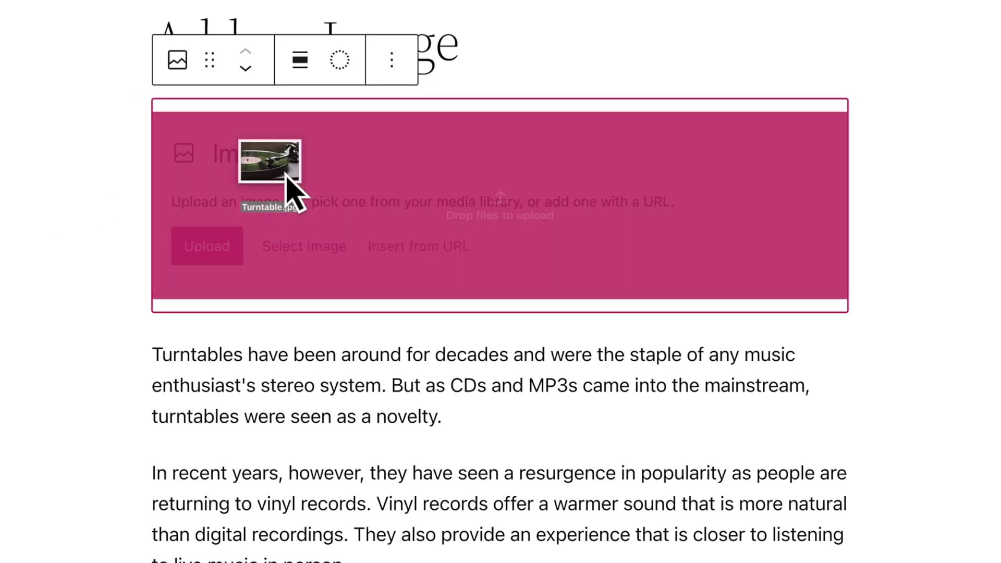
{"action": "left_click_drag", "start_coordinate": [323, 219], "coordinate": [332, 198]}
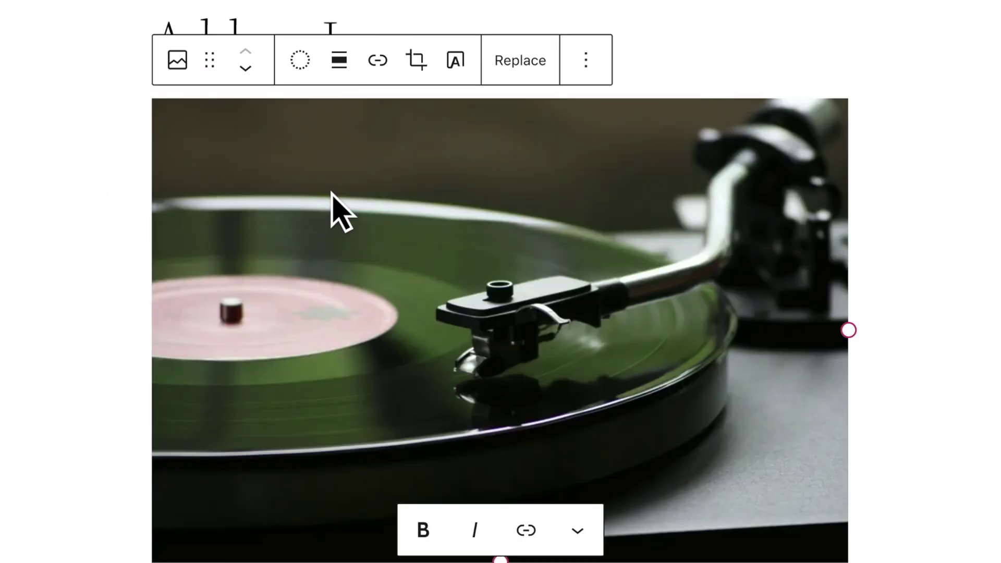
{"action": "left_click", "coordinate": [333, 197]}
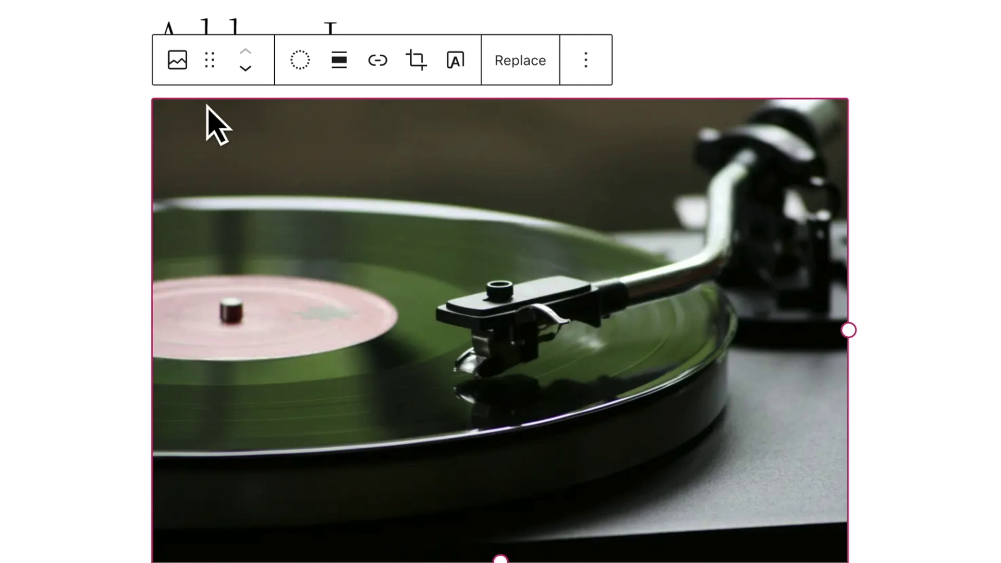
{"action": "left_click", "coordinate": [215, 74]}
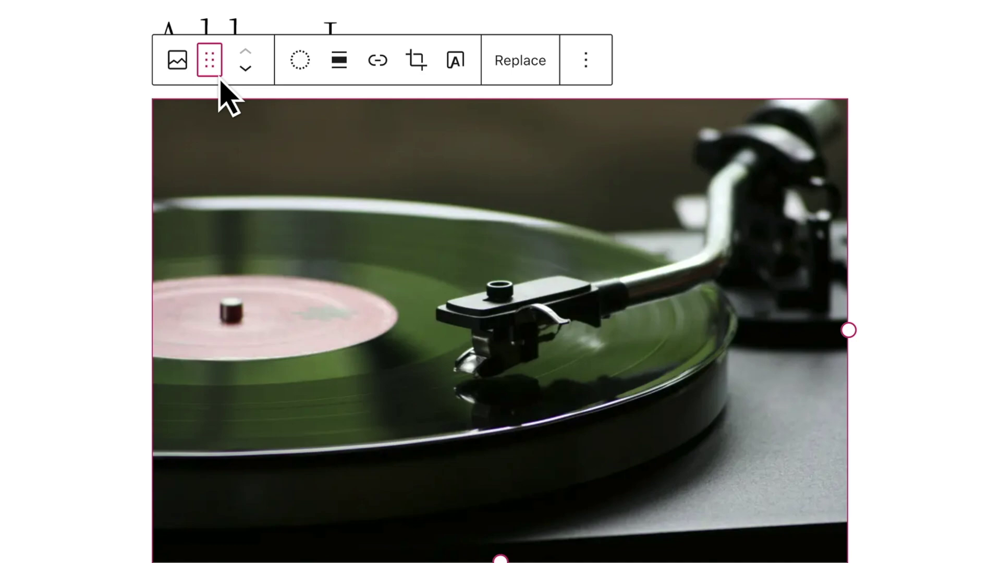
{"action": "left_click", "coordinate": [248, 69]}
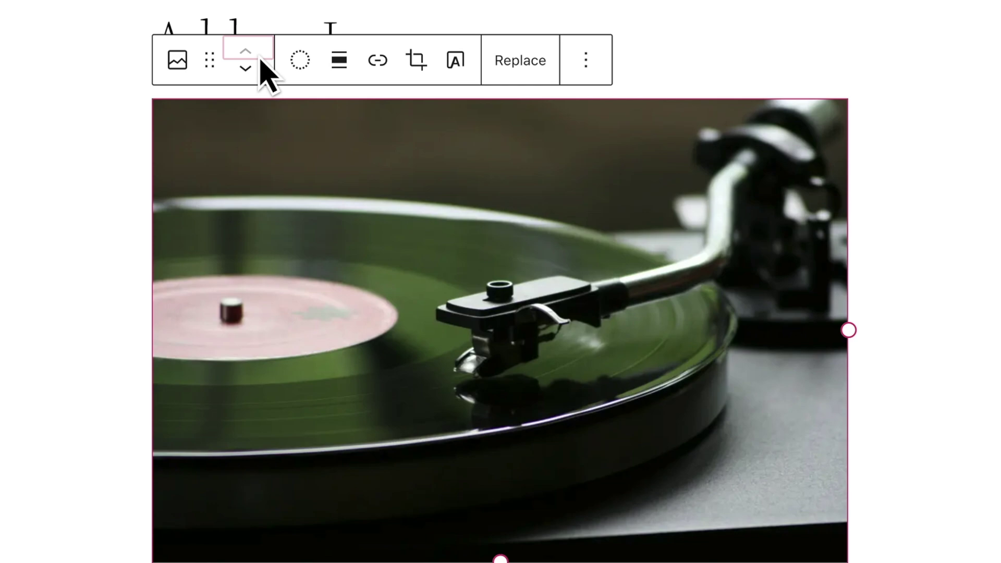
{"action": "left_click", "coordinate": [316, 80]}
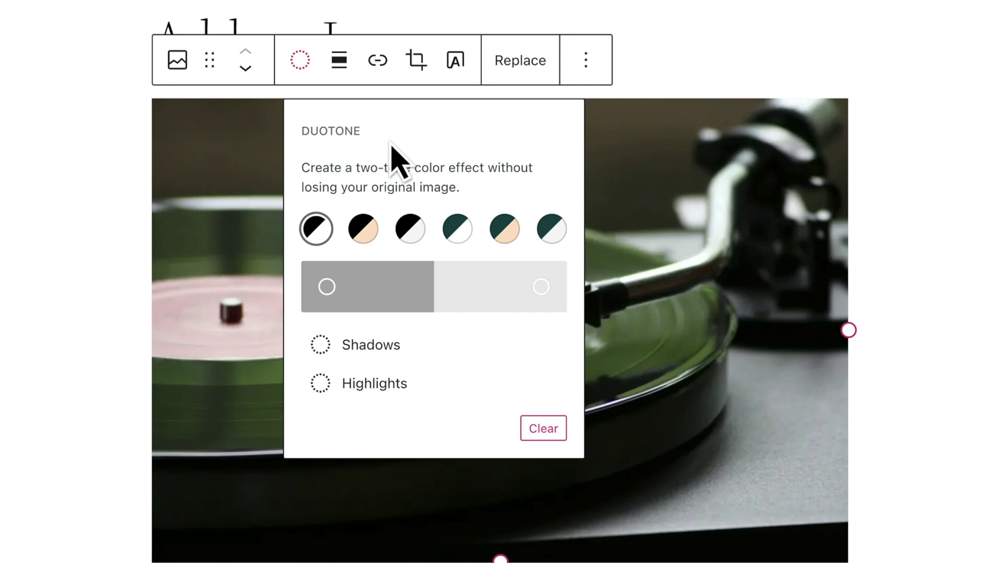
{"action": "left_click", "coordinate": [552, 226]}
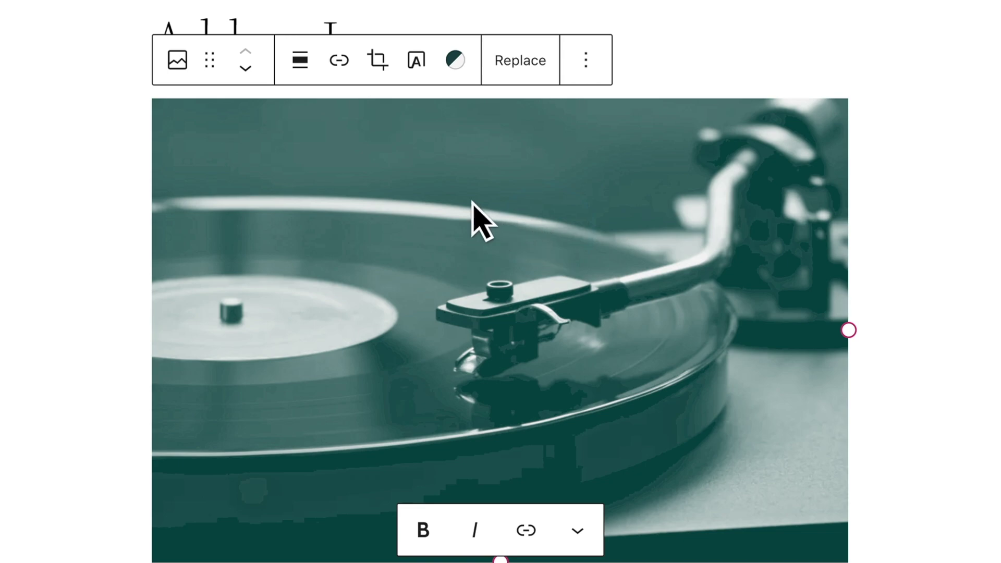
{"action": "left_click", "coordinate": [457, 63]}
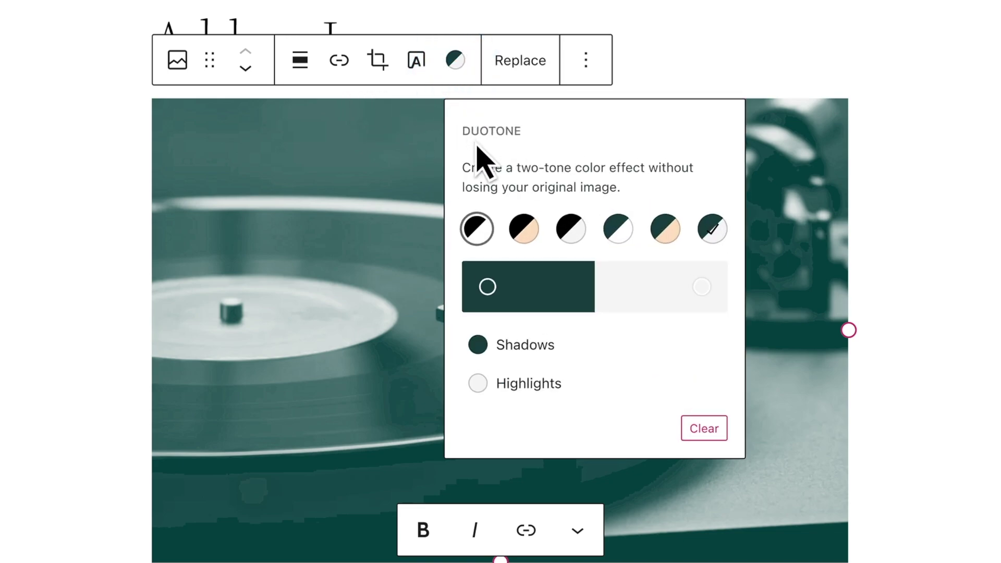
{"action": "left_click", "coordinate": [596, 361]}
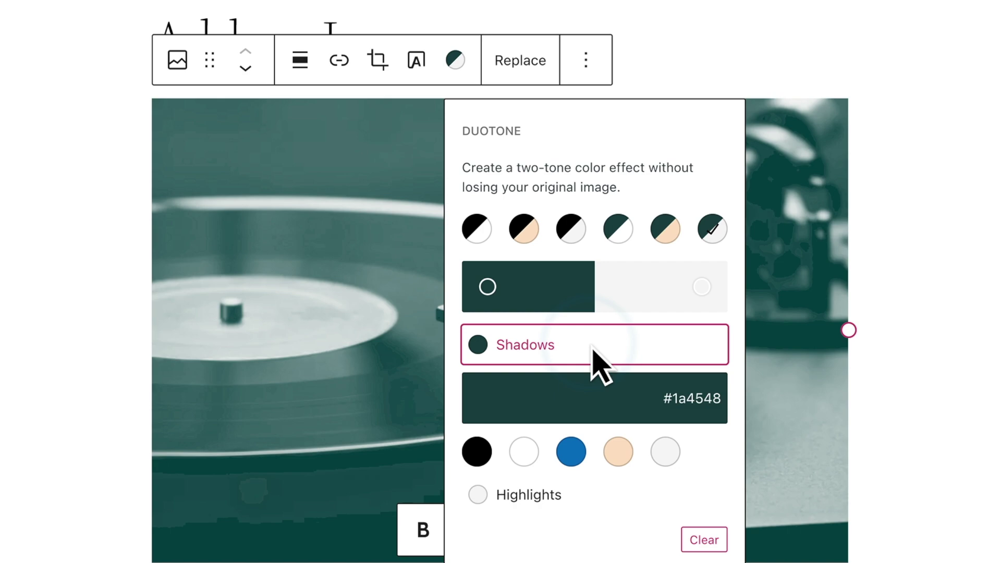
{"action": "left_click", "coordinate": [594, 348]}
{"action": "left_click", "coordinate": [588, 385]}
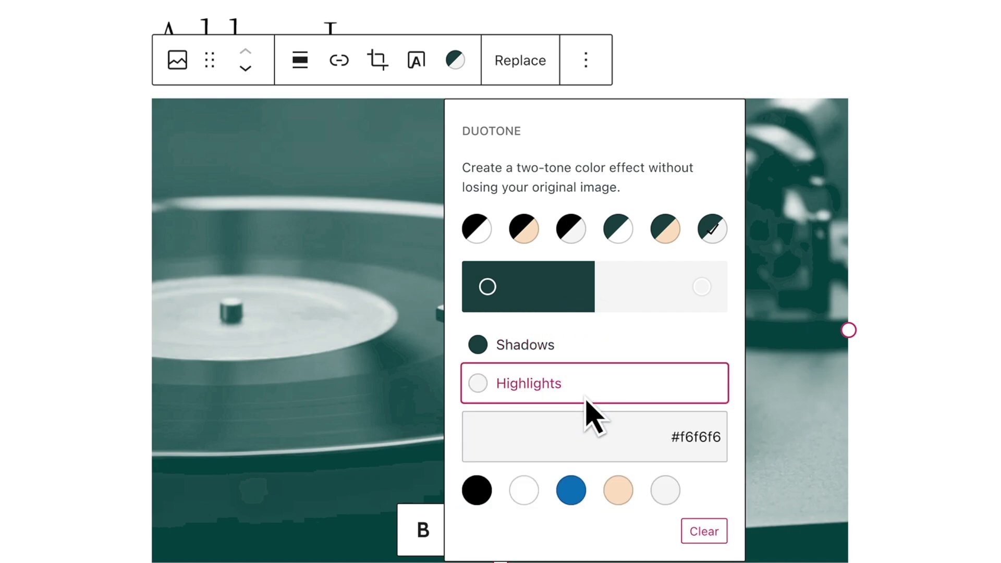
{"action": "left_click", "coordinate": [588, 401]}
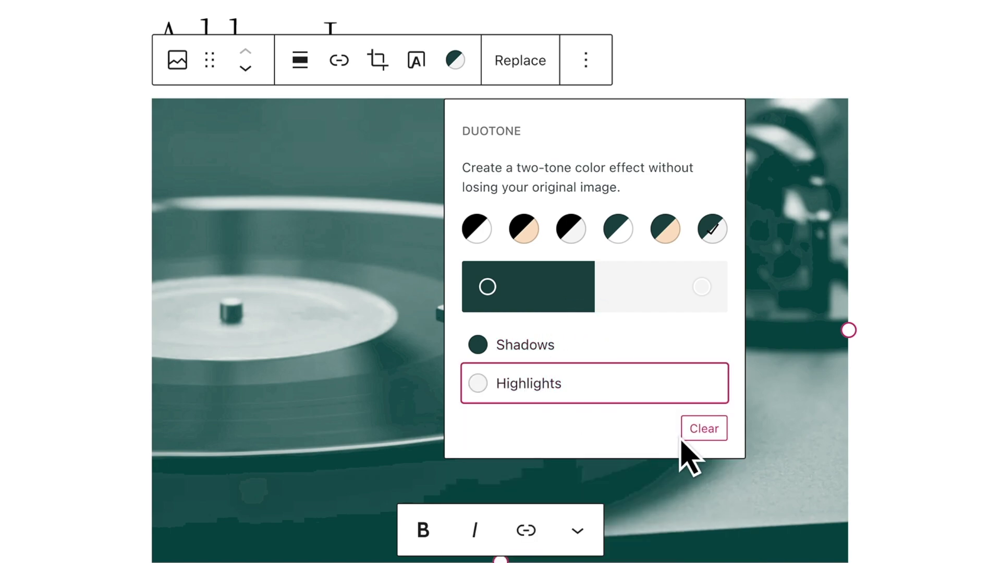
{"action": "left_click", "coordinate": [721, 433]}
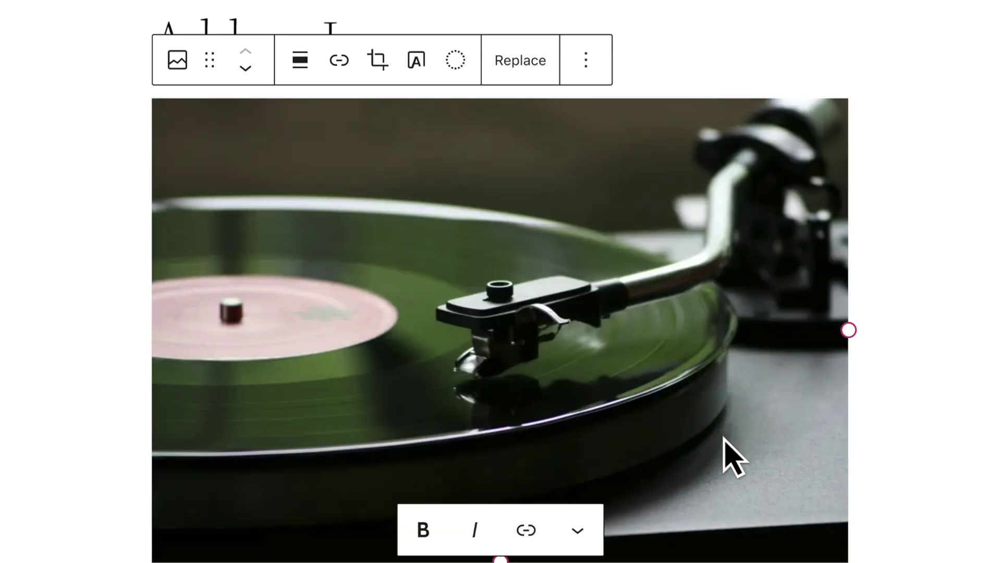
Open the Align dropdown in the turntable image's block toolbar
{"action": "left_click", "coordinate": [305, 70]}
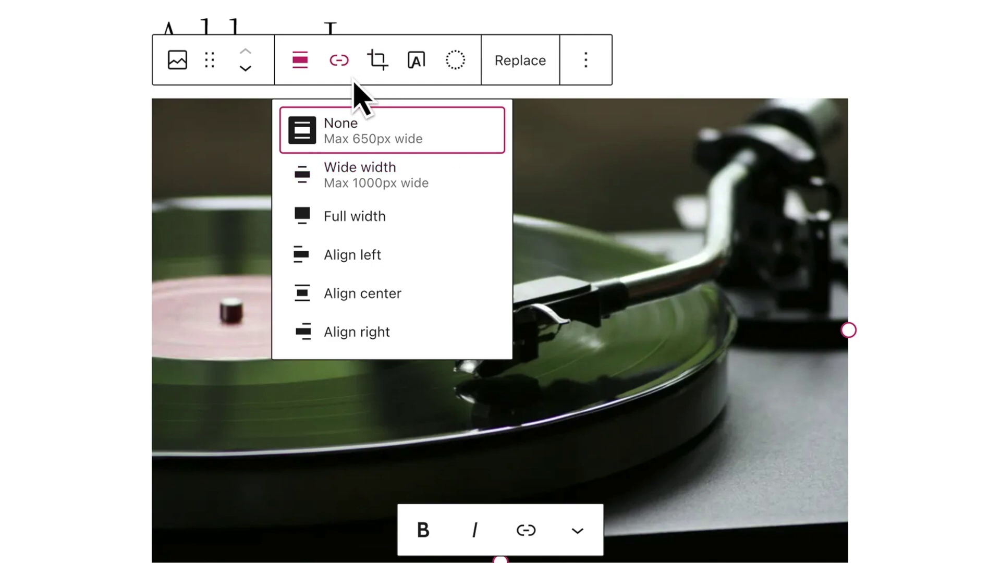
Link the image to acmeturntables.com, then reopen that link for editing
{"action": "left_click", "coordinate": [339, 60]}
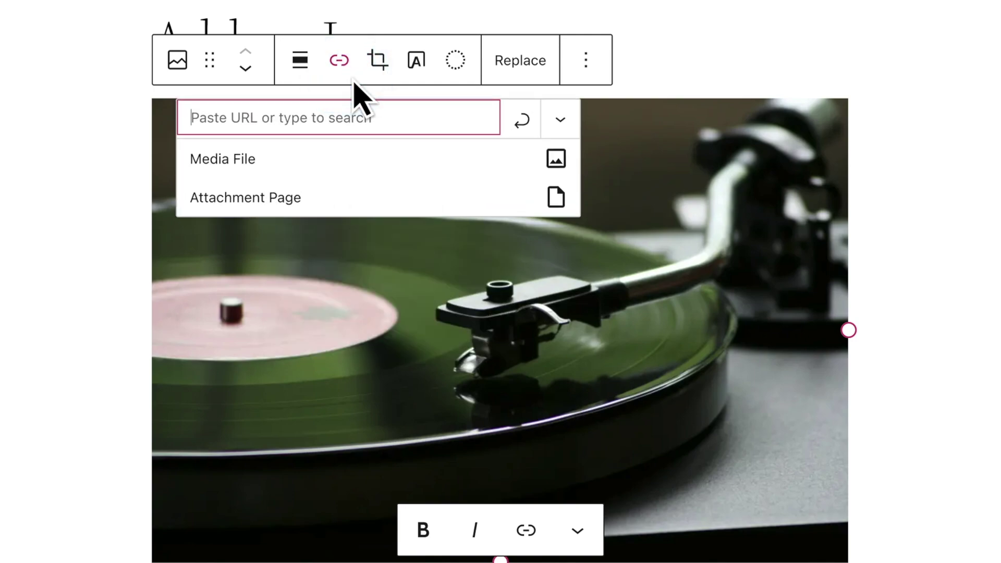
{"action": "type", "text": "acmeturntables.com"}
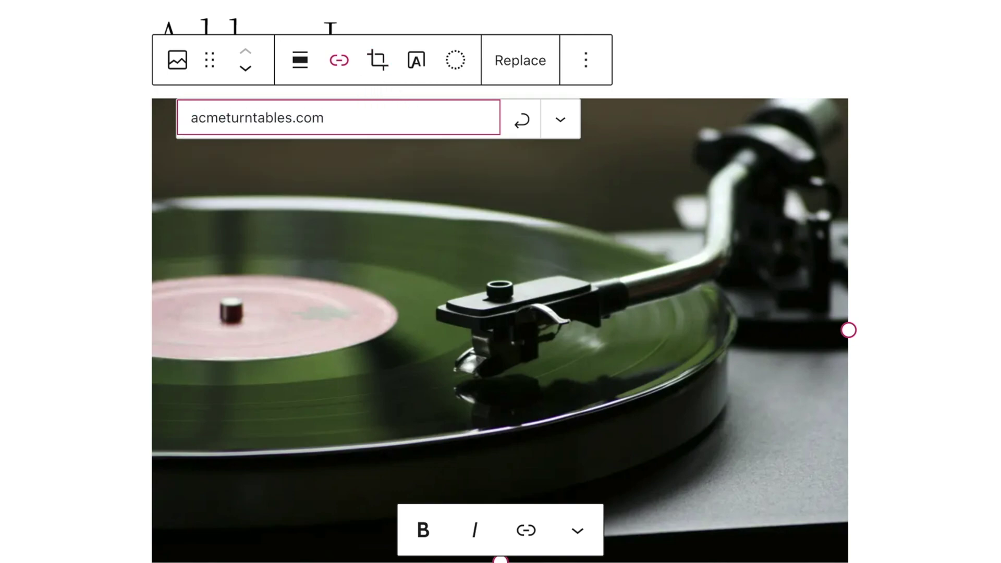
{"action": "left_click", "coordinate": [528, 130]}
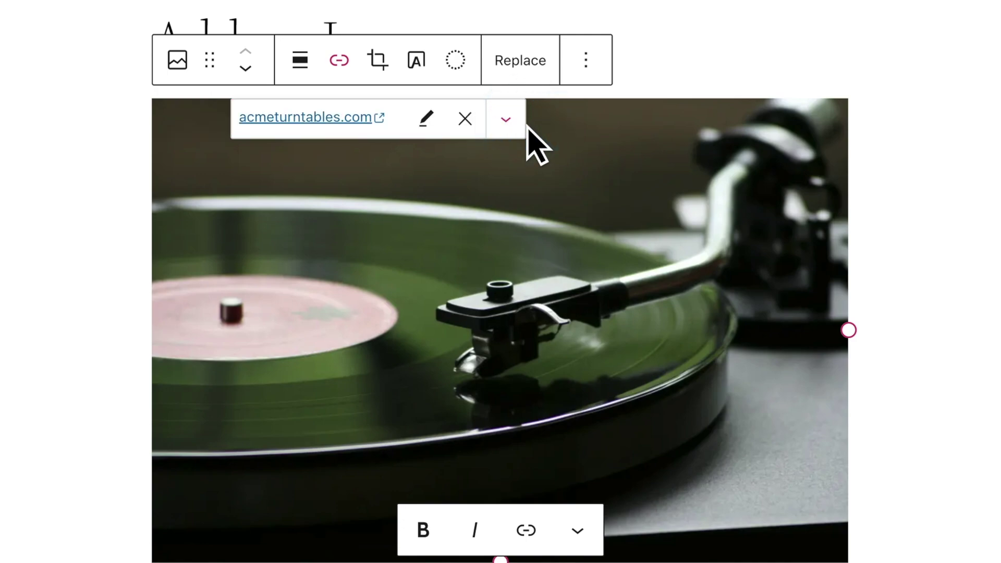
{"action": "left_click", "coordinate": [466, 119]}
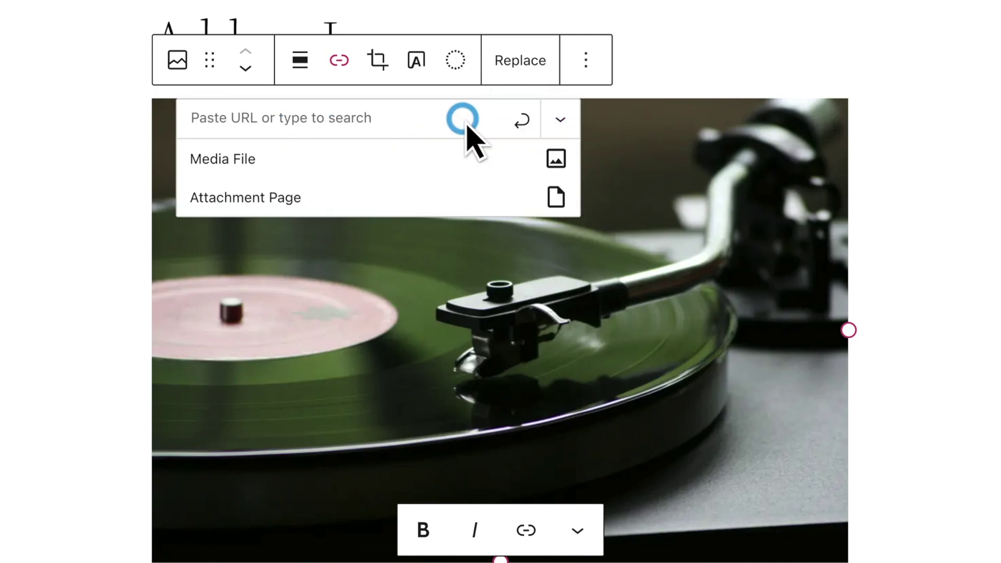
{"action": "left_click", "coordinate": [422, 128]}
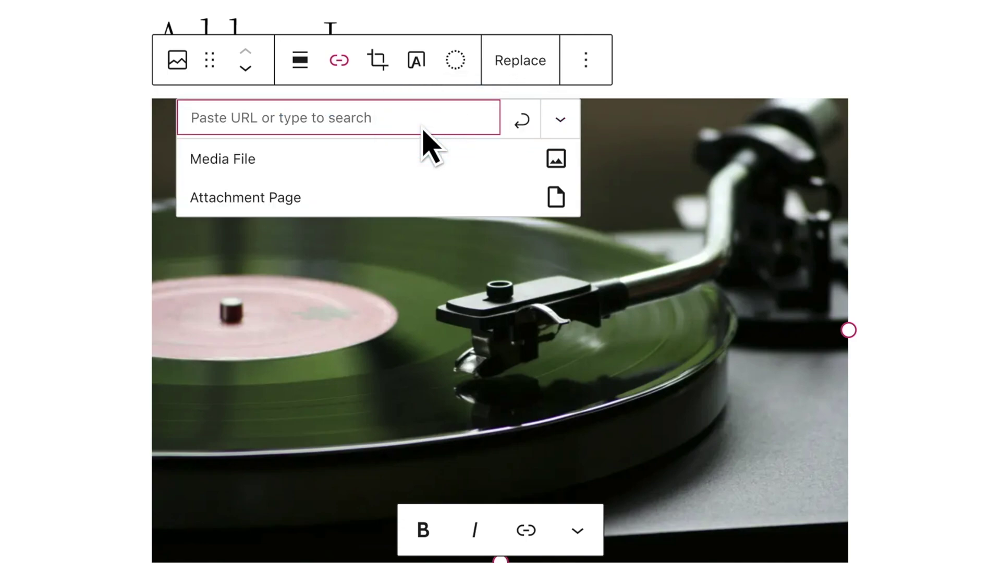
{"action": "type", "text": "About"}
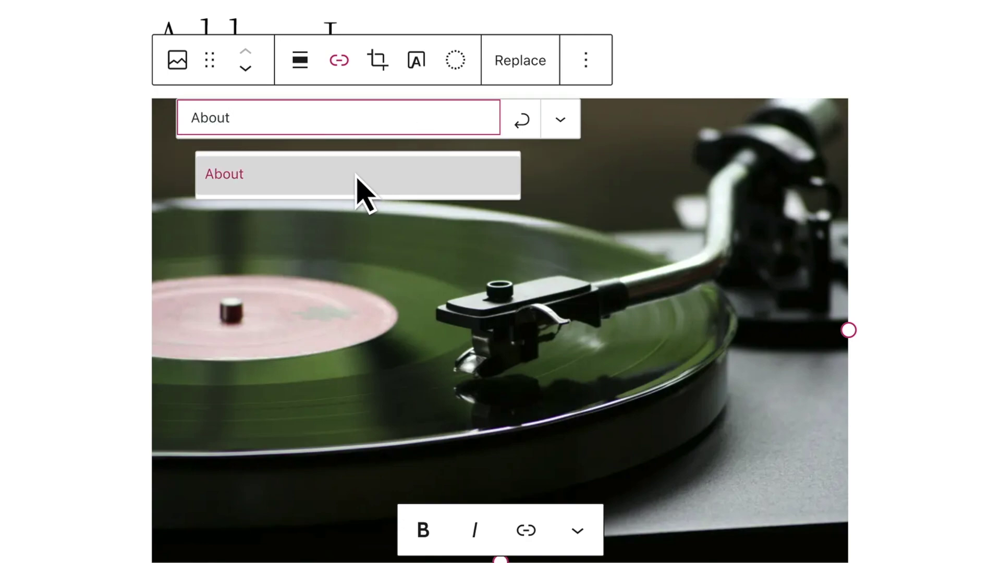
Switch the link to the About page, remove it, and link to the Media File instead
{"action": "left_click", "coordinate": [354, 176]}
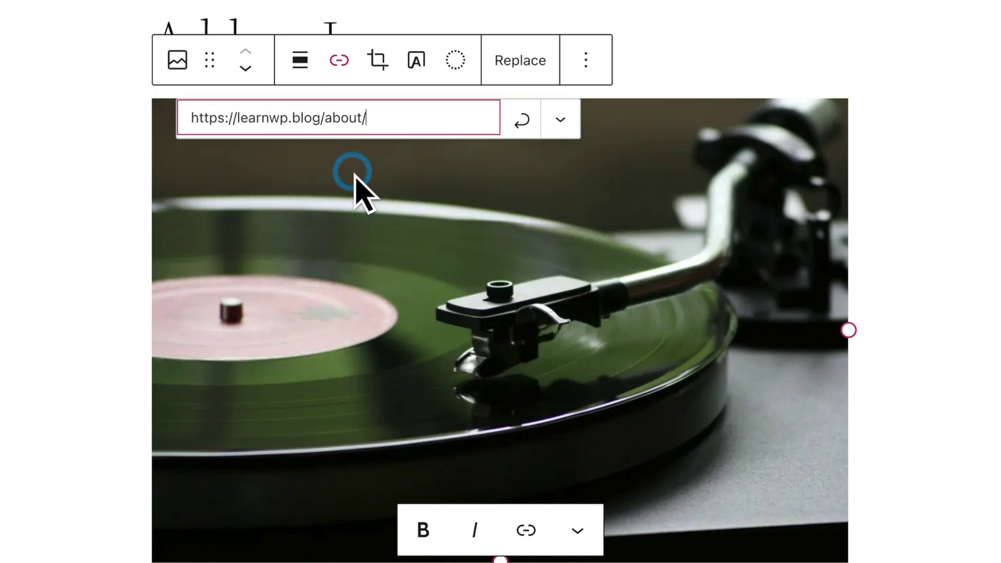
{"action": "left_click", "coordinate": [521, 122]}
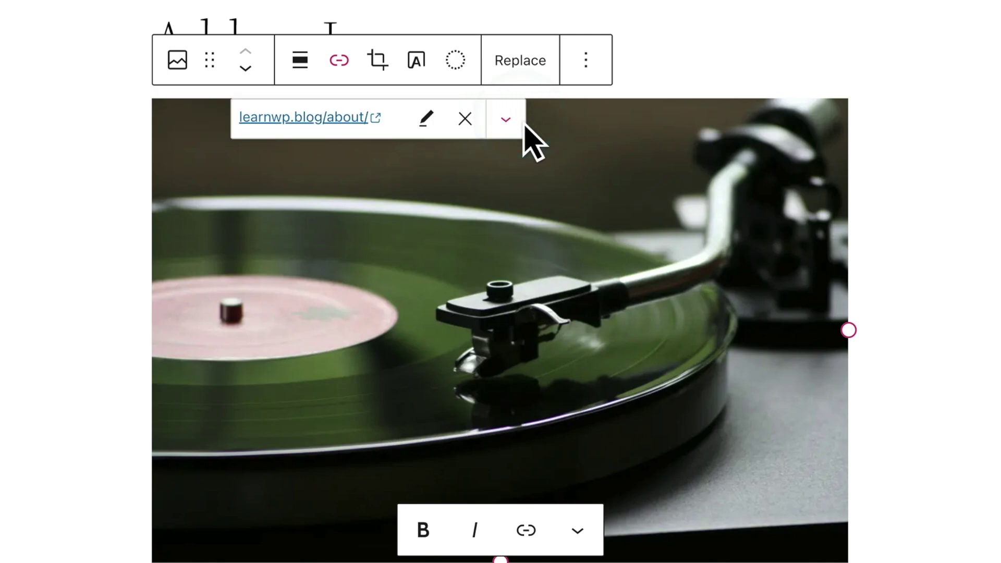
{"action": "left_click", "coordinate": [466, 126]}
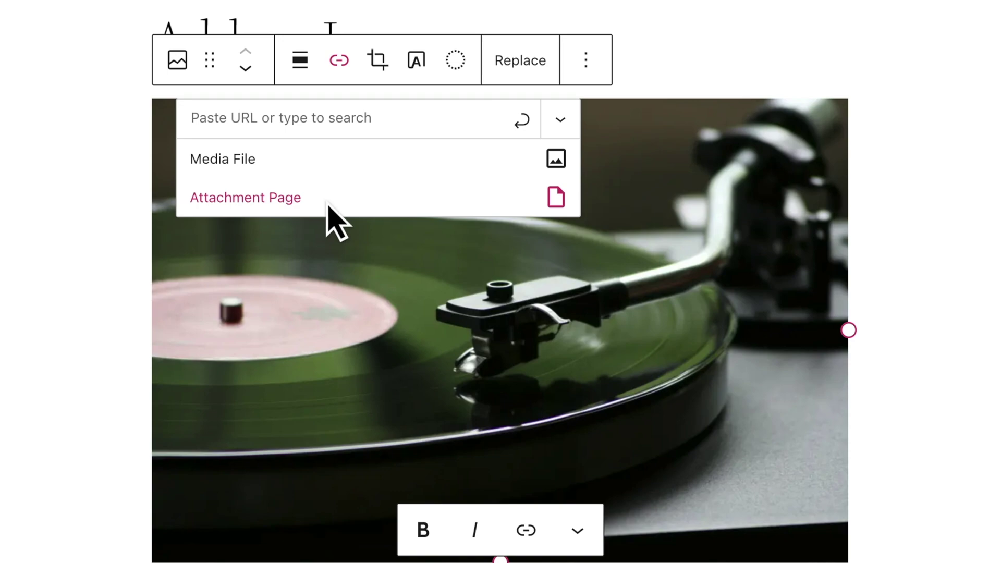
{"action": "left_click", "coordinate": [293, 161]}
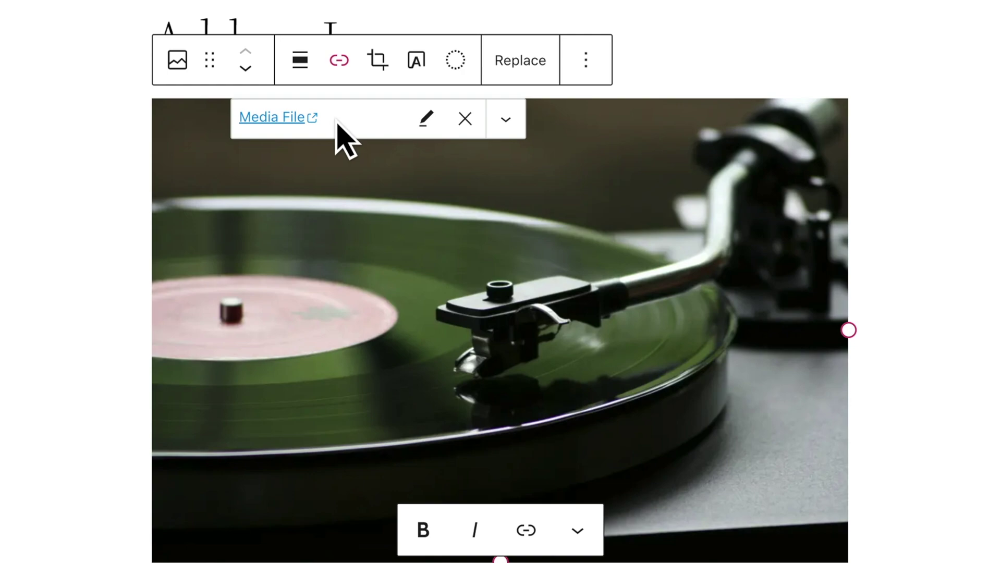
{"action": "left_click", "coordinate": [381, 71]}
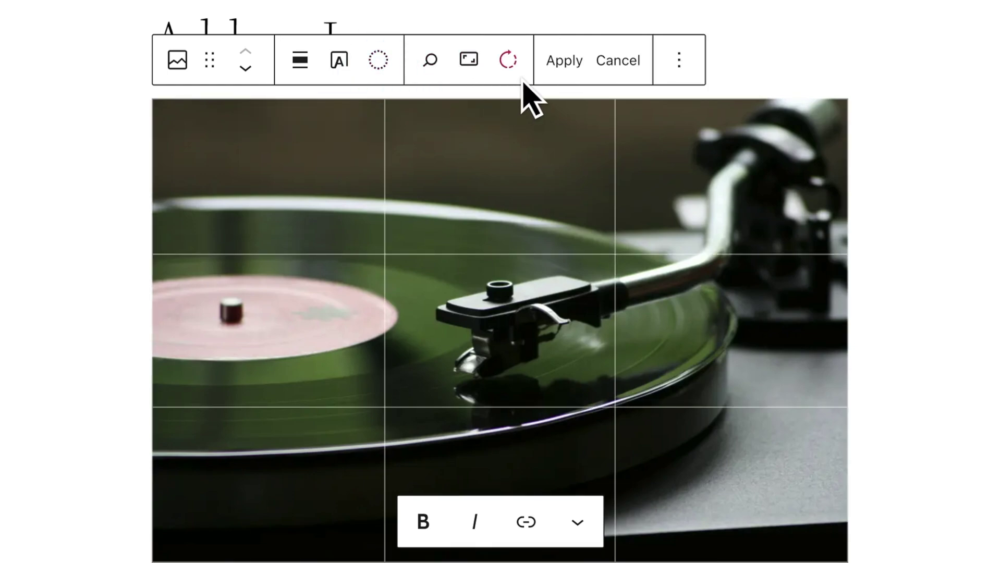
{"action": "left_click", "coordinate": [435, 77]}
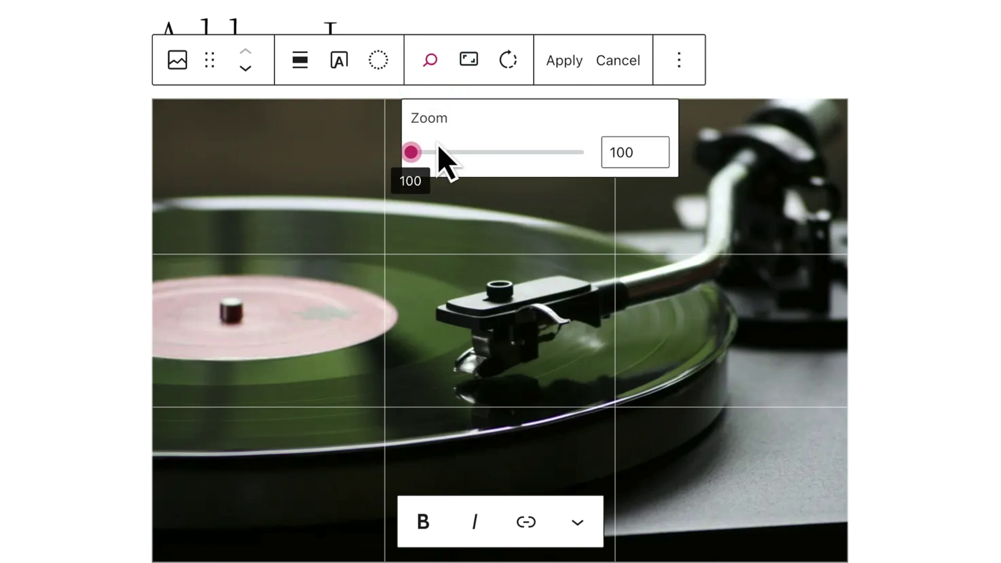
{"action": "left_click_drag", "start_coordinate": [412, 152], "coordinate": [502, 154]}
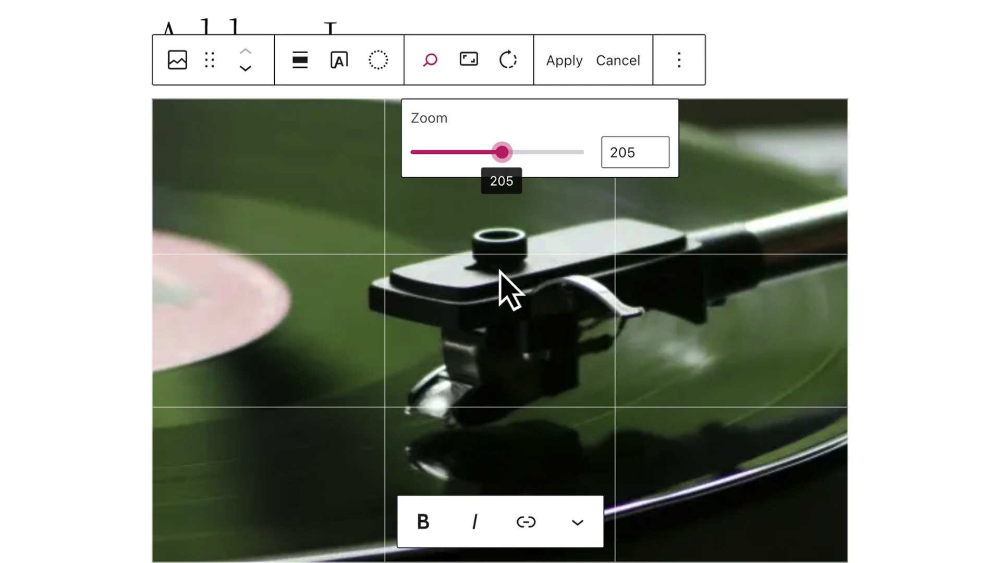
{"action": "left_click_drag", "start_coordinate": [499, 271], "coordinate": [556, 332]}
{"action": "scroll", "coordinate": [557, 333], "scroll_direction": "up", "scroll_amount": 1}
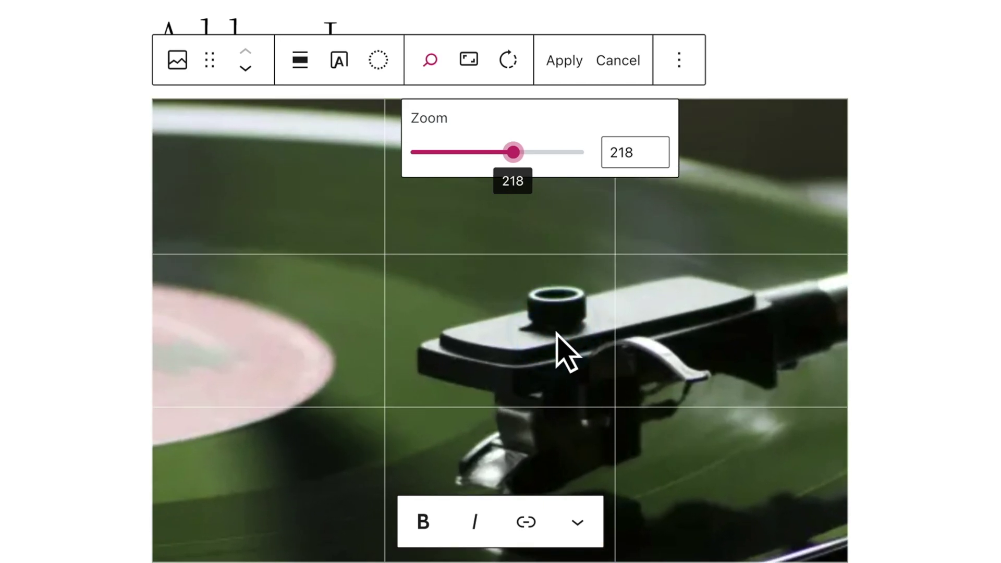
{"action": "left_click_drag", "start_coordinate": [514, 152], "coordinate": [408, 152]}
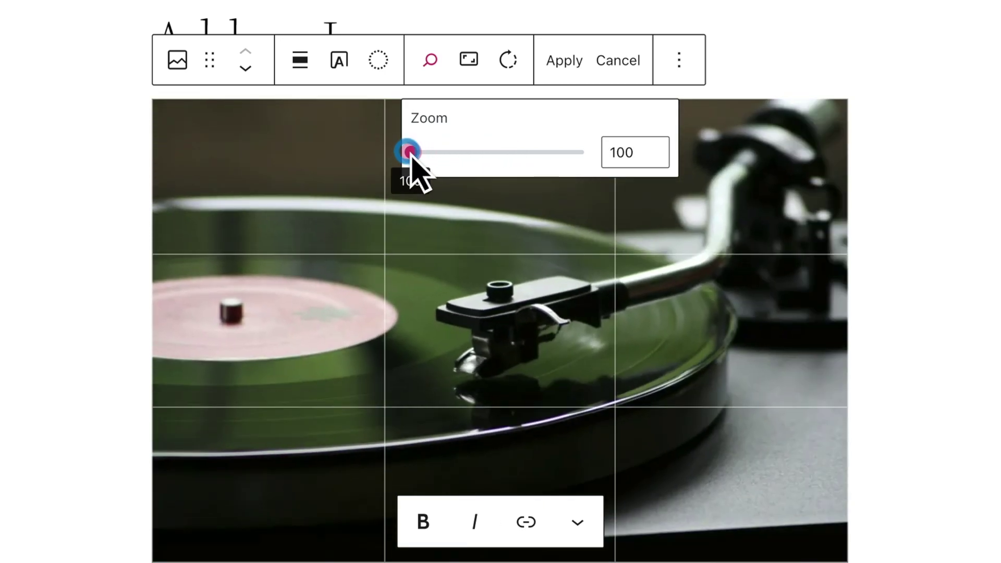
{"action": "left_click", "coordinate": [474, 74]}
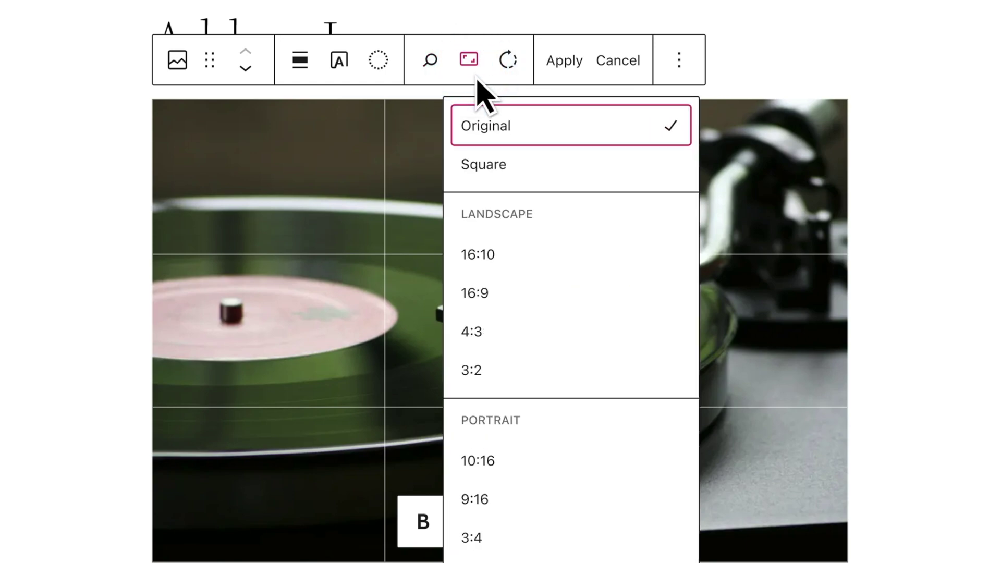
{"action": "left_click", "coordinate": [545, 166]}
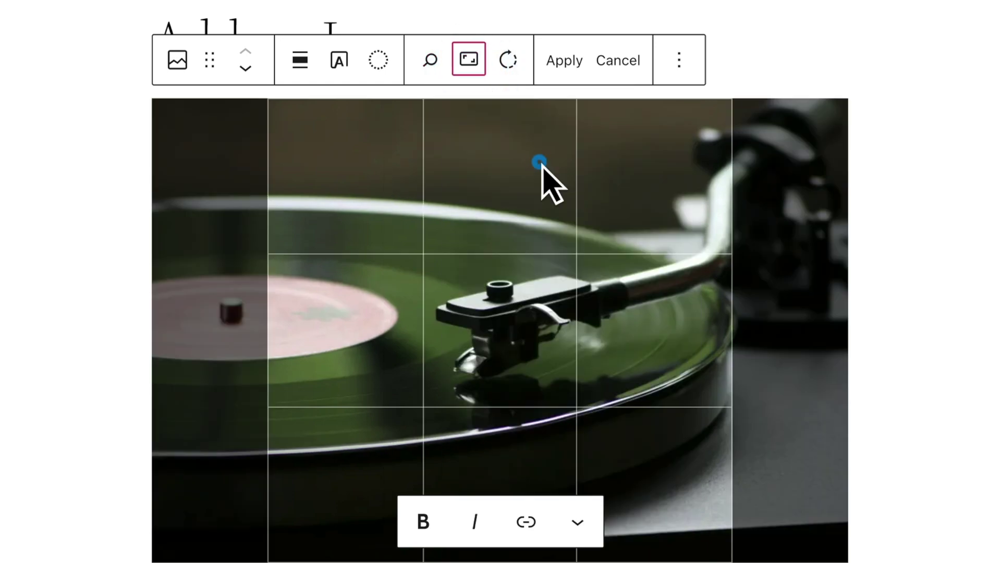
{"action": "left_click", "coordinate": [481, 75]}
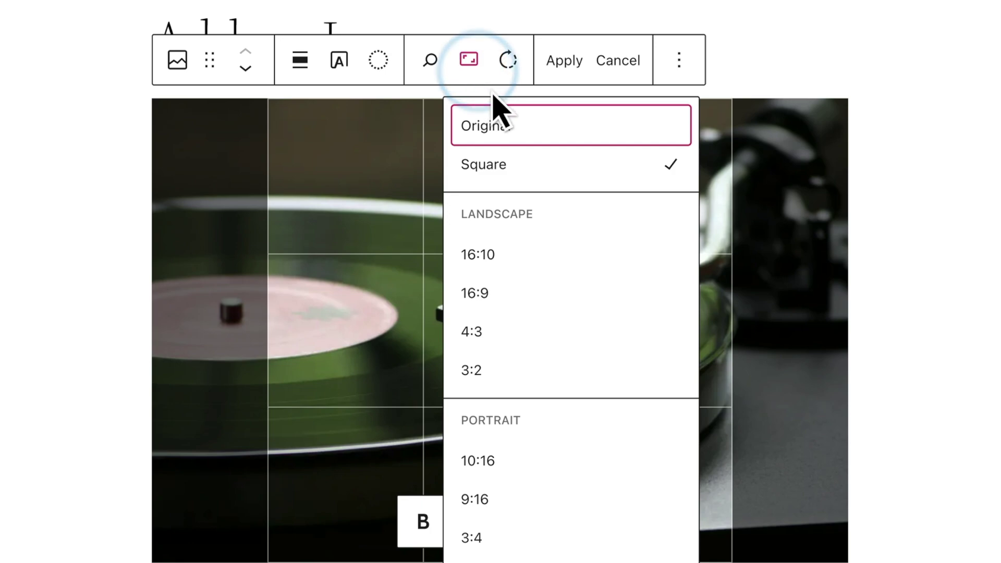
{"action": "left_click", "coordinate": [510, 305]}
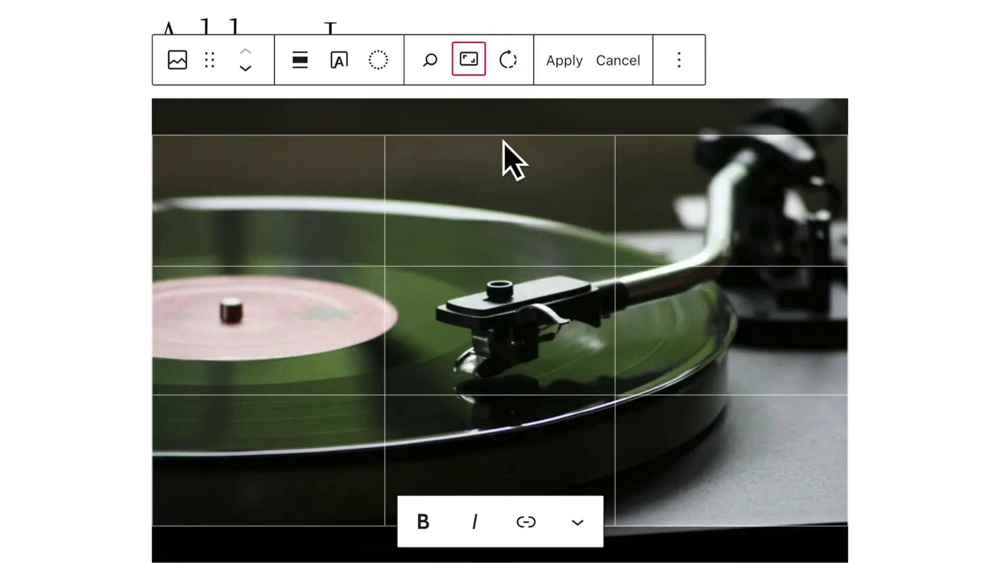
{"action": "left_click", "coordinate": [476, 74]}
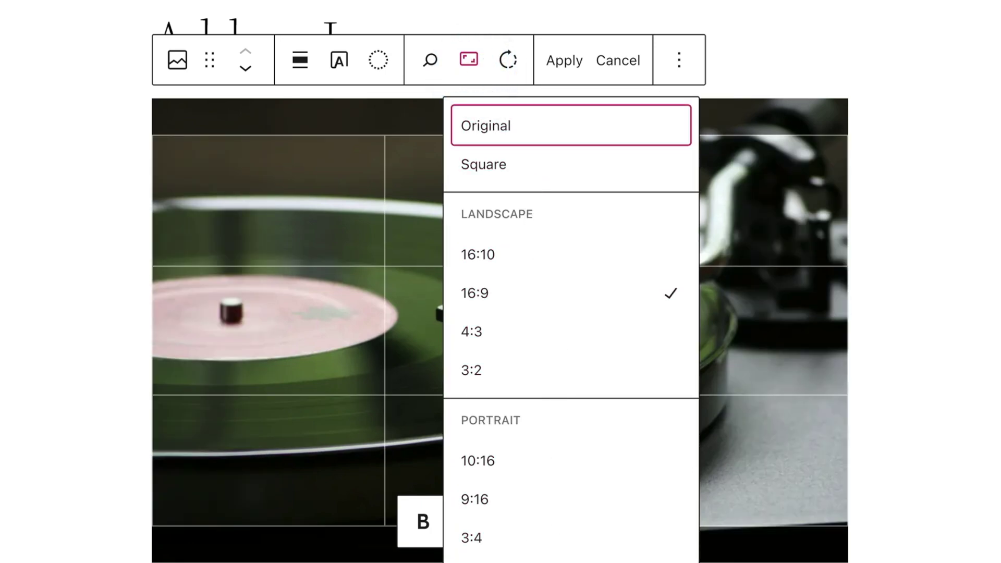
{"action": "left_click", "coordinate": [489, 548]}
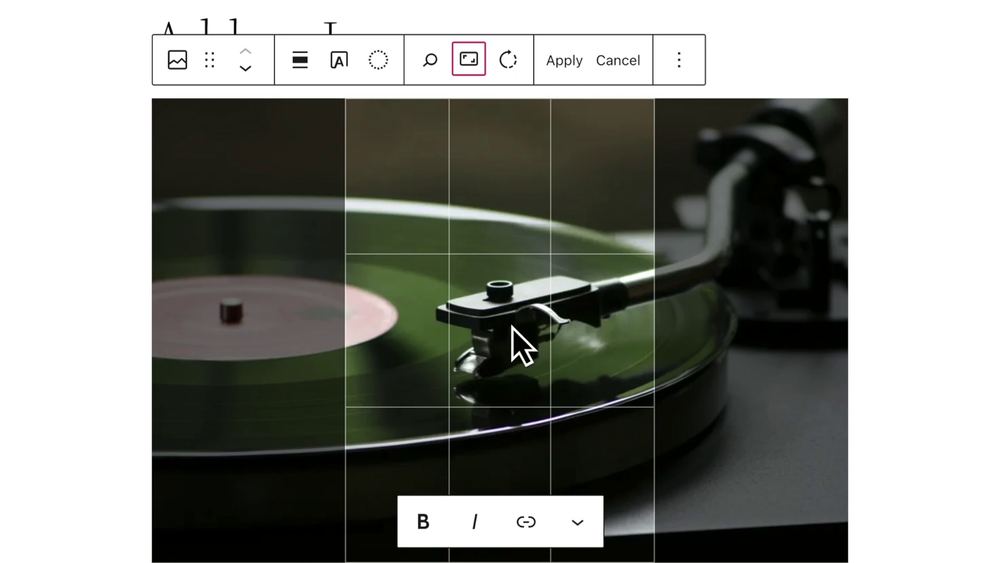
{"action": "left_click_drag", "start_coordinate": [516, 328], "coordinate": [533, 357]}
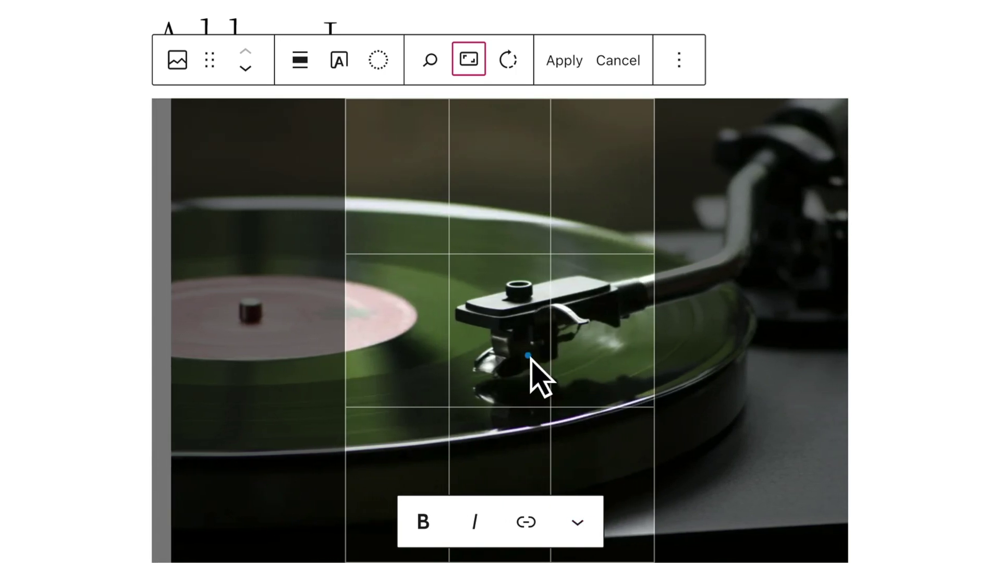
{"action": "left_click", "coordinate": [479, 75]}
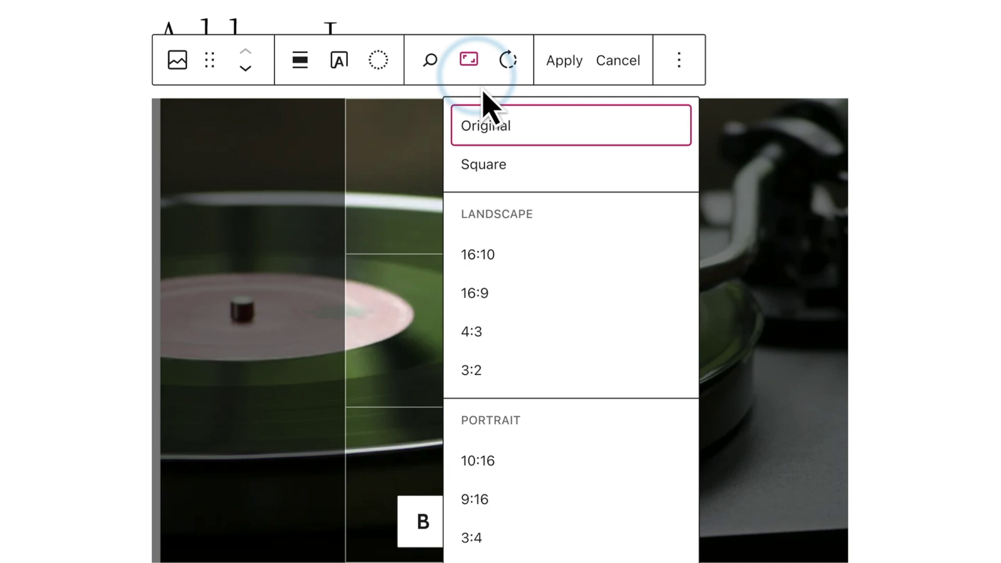
{"action": "left_click", "coordinate": [539, 133]}
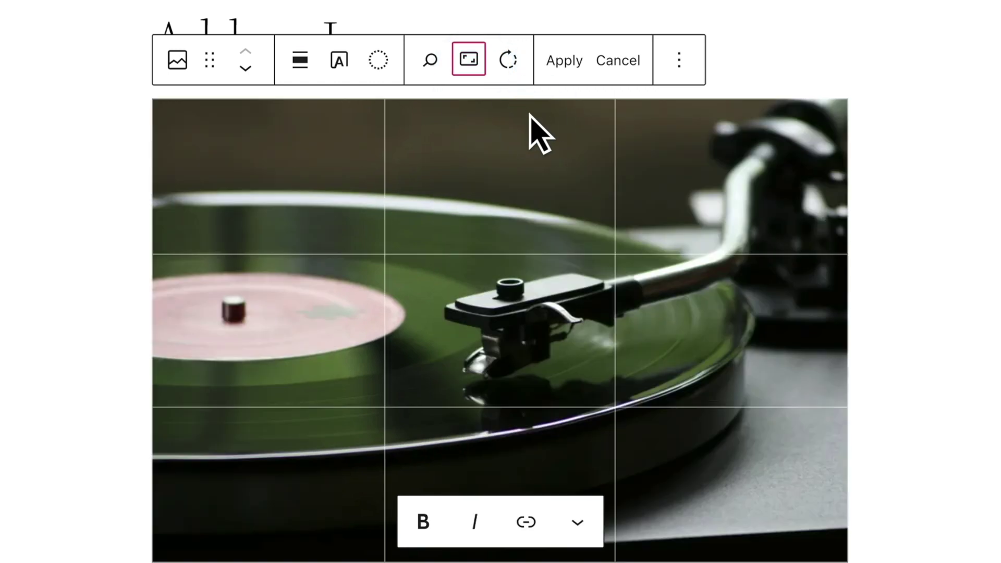
{"action": "left_click", "coordinate": [517, 76]}
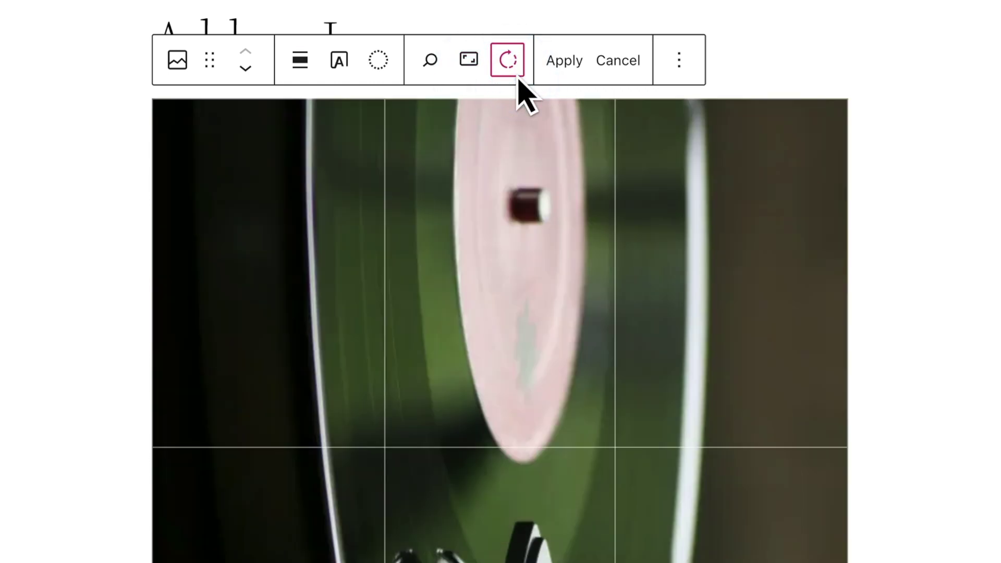
{"action": "left_click", "coordinate": [518, 78]}
{"action": "left_click", "coordinate": [509, 61]}
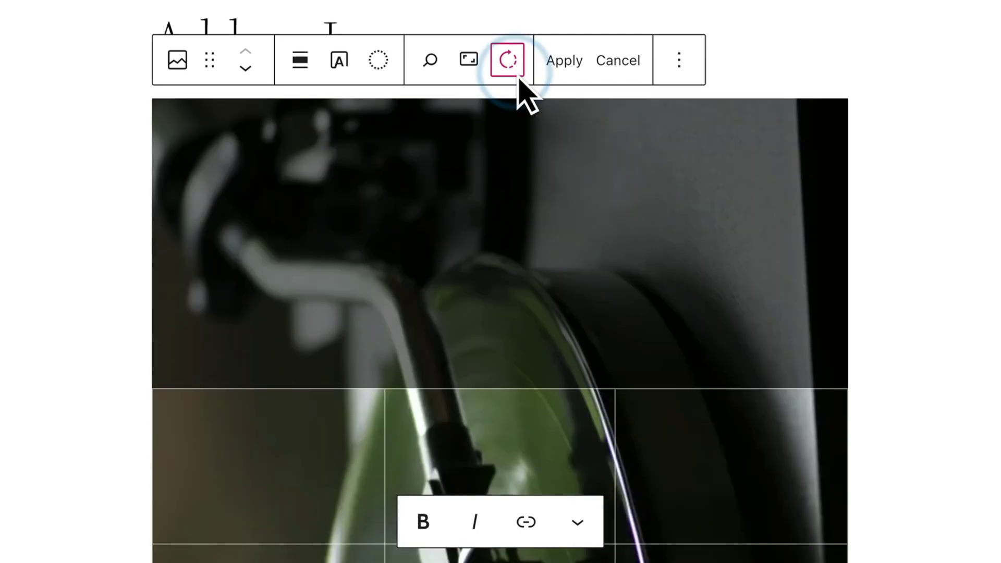
{"action": "left_click", "coordinate": [518, 77]}
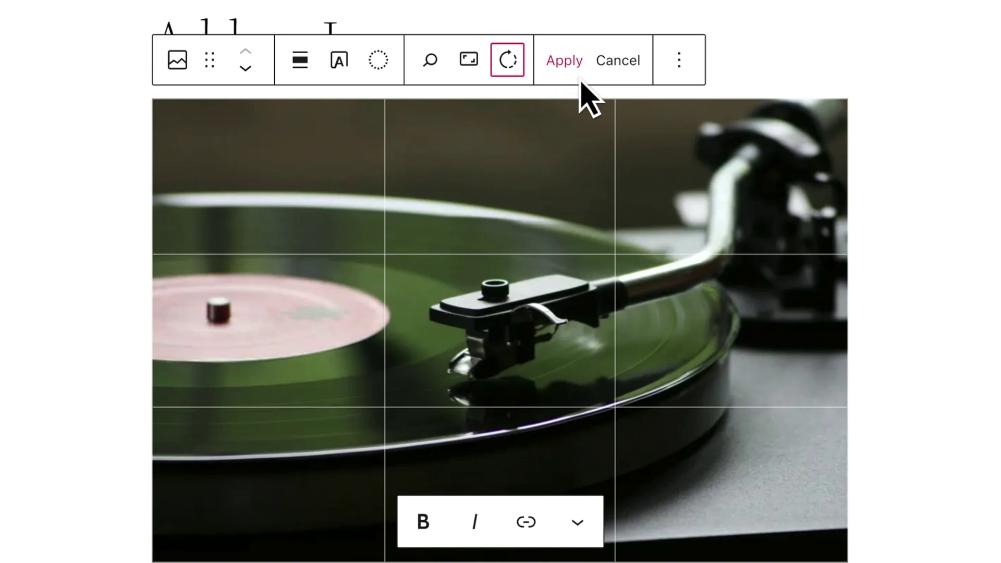
{"action": "left_click", "coordinate": [642, 78]}
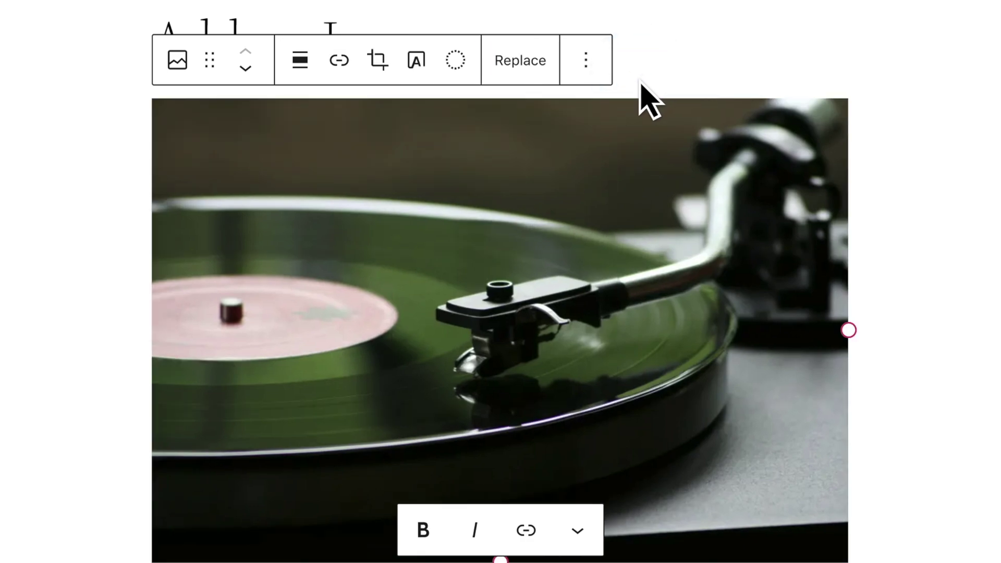
Turn the turntable image into a Cover block with bold overlay text
{"action": "left_click", "coordinate": [428, 76]}
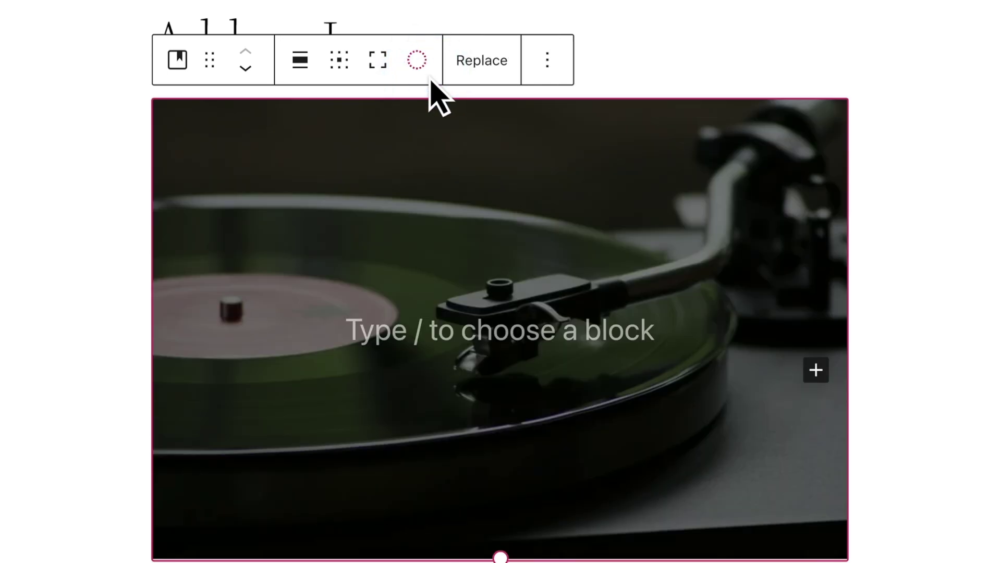
{"action": "left_click", "coordinate": [461, 333]}
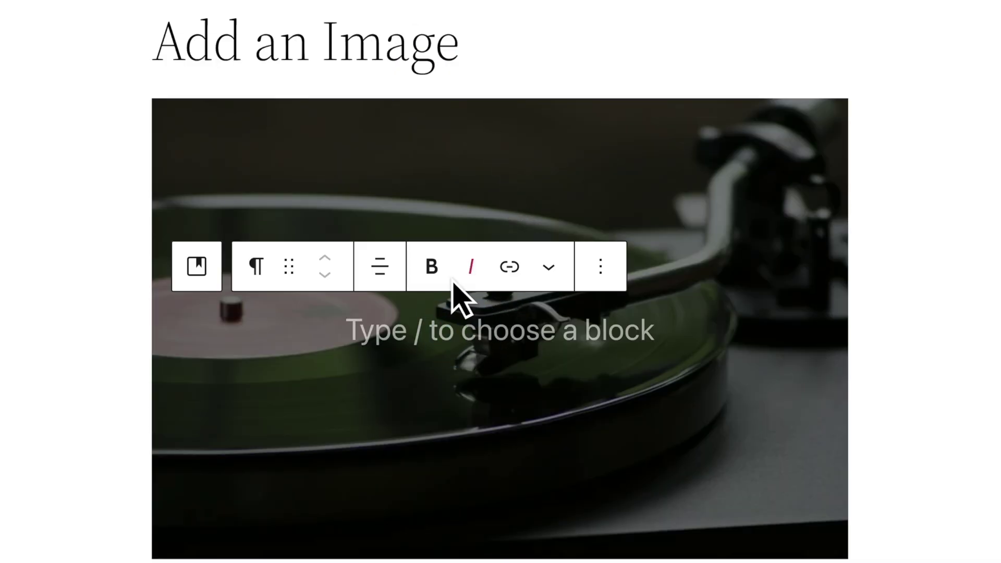
{"action": "left_click", "coordinate": [434, 274]}
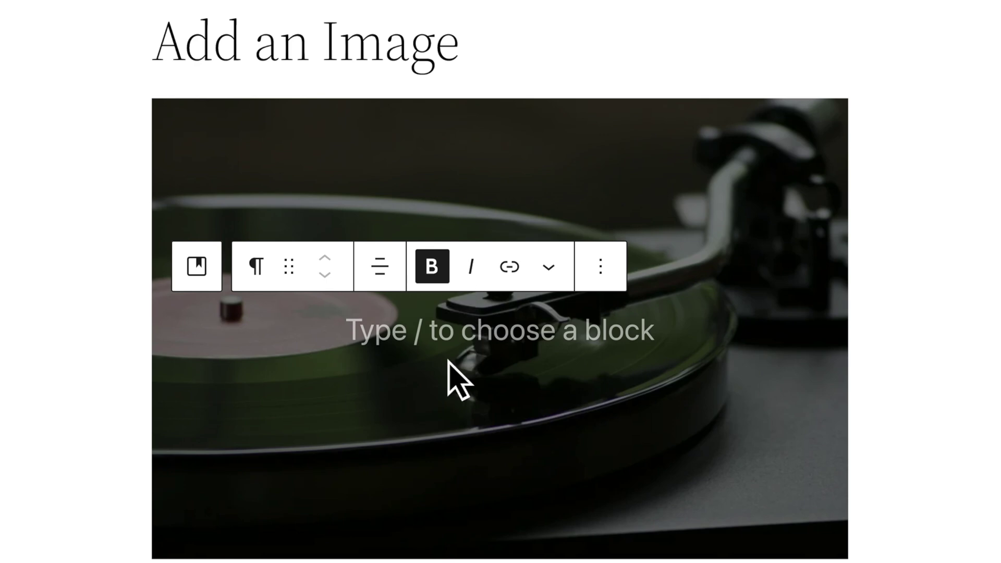
{"action": "type", "text": "A new spin?"}
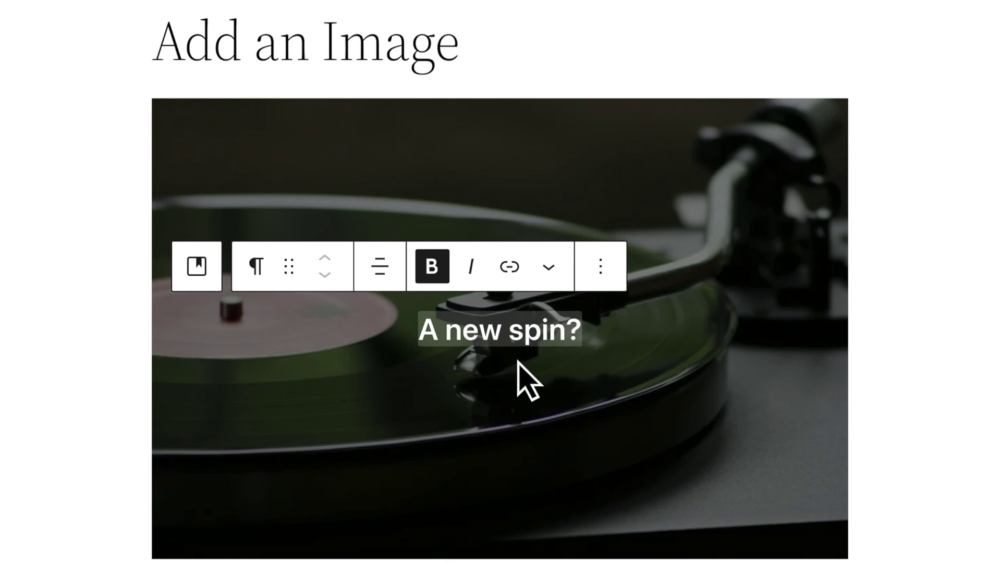
Transform the turntable Cover block back into an Image block
{"action": "left_click", "coordinate": [211, 287]}
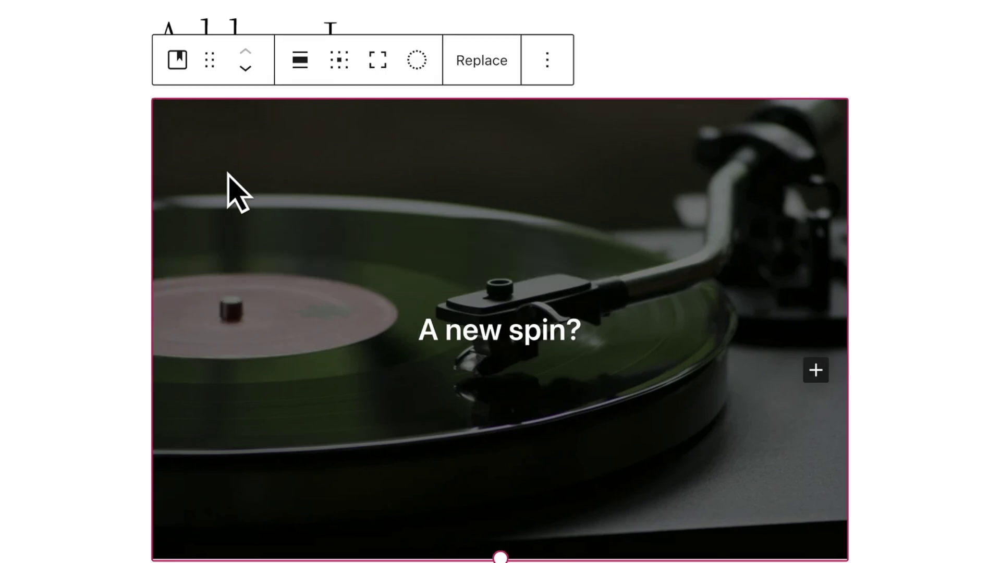
{"action": "left_click", "coordinate": [178, 65]}
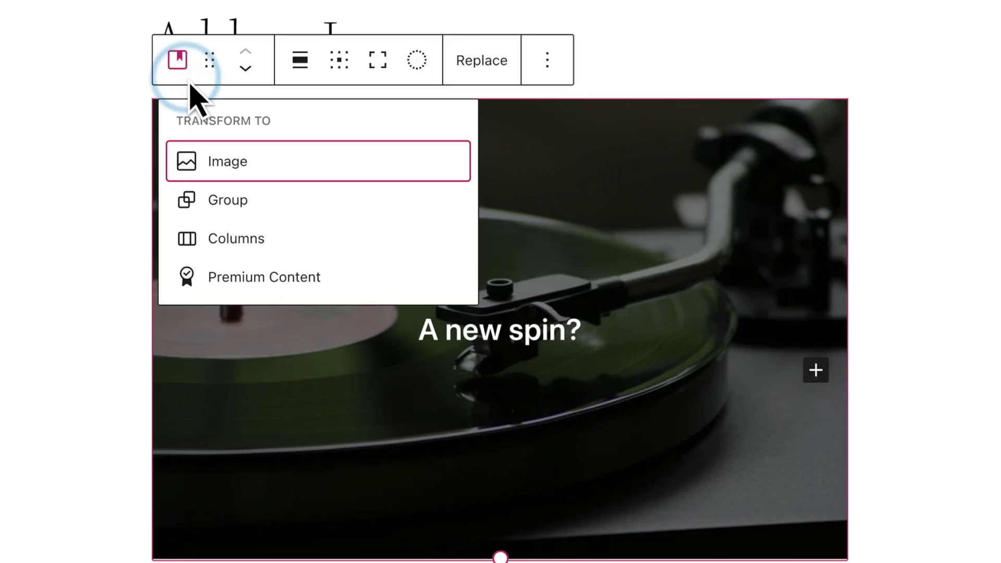
{"action": "mouse_move", "coordinate": [227, 161]}
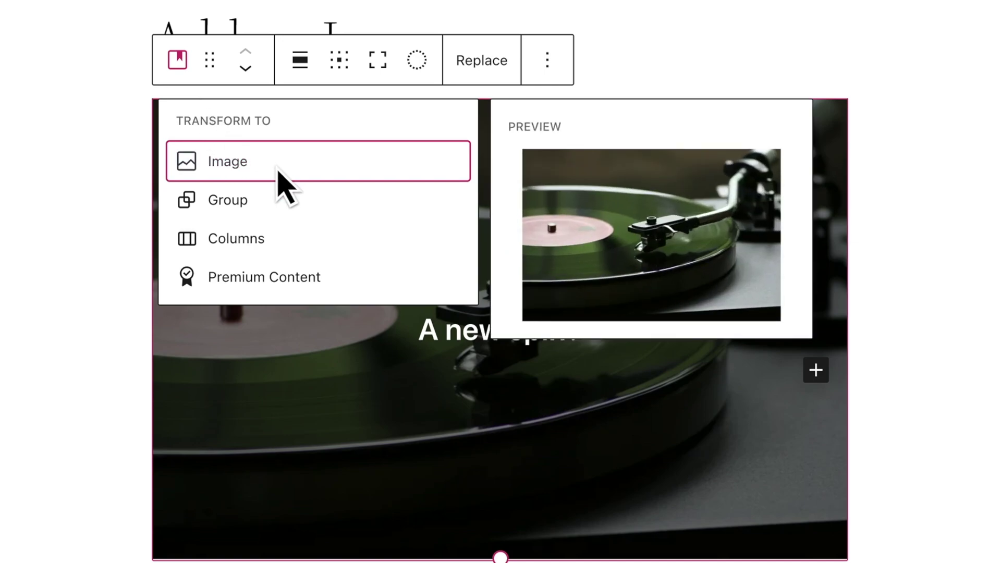
{"action": "left_click", "coordinate": [278, 174]}
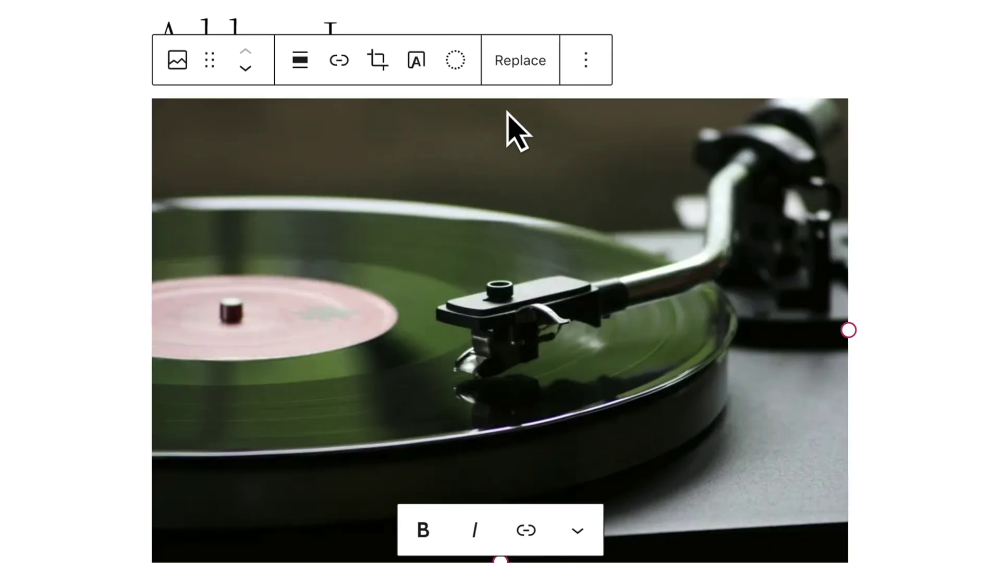
Shrink the turntable image by its resize handle and set it to Align right
{"action": "left_click", "coordinate": [549, 71]}
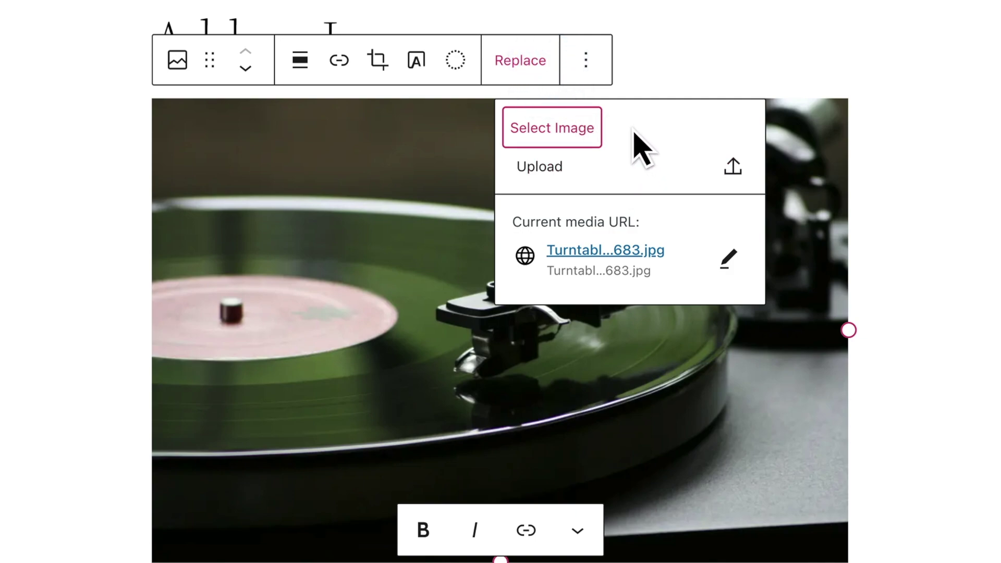
{"action": "left_click", "coordinate": [556, 94]}
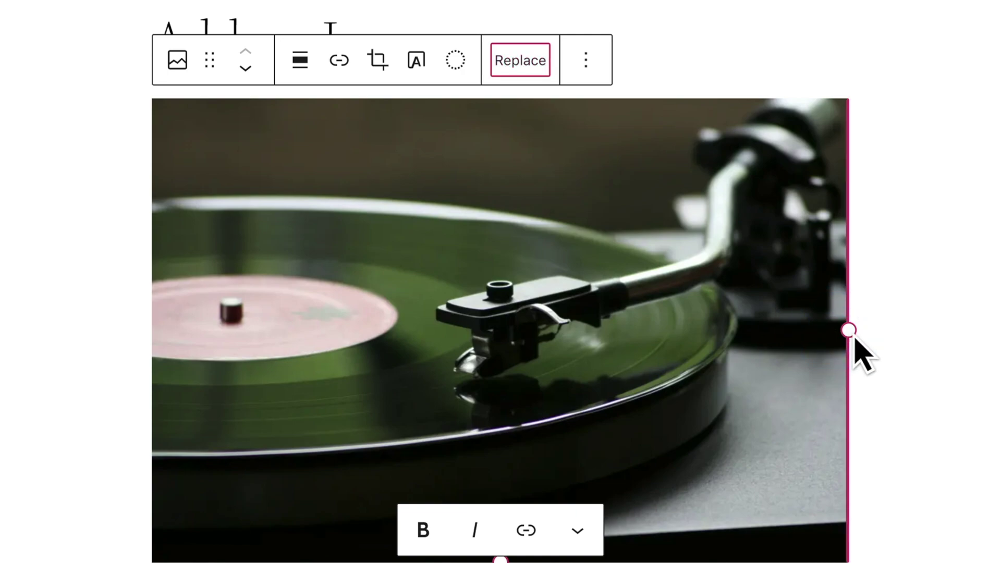
{"action": "mouse_move", "coordinate": [854, 338]}
{"action": "left_mouse_down"}
{"action": "mouse_move", "coordinate": [591, 296]}
{"action": "mouse_move", "coordinate": [563, 294]}
{"action": "mouse_move", "coordinate": [563, 302]}
{"action": "left_mouse_up"}
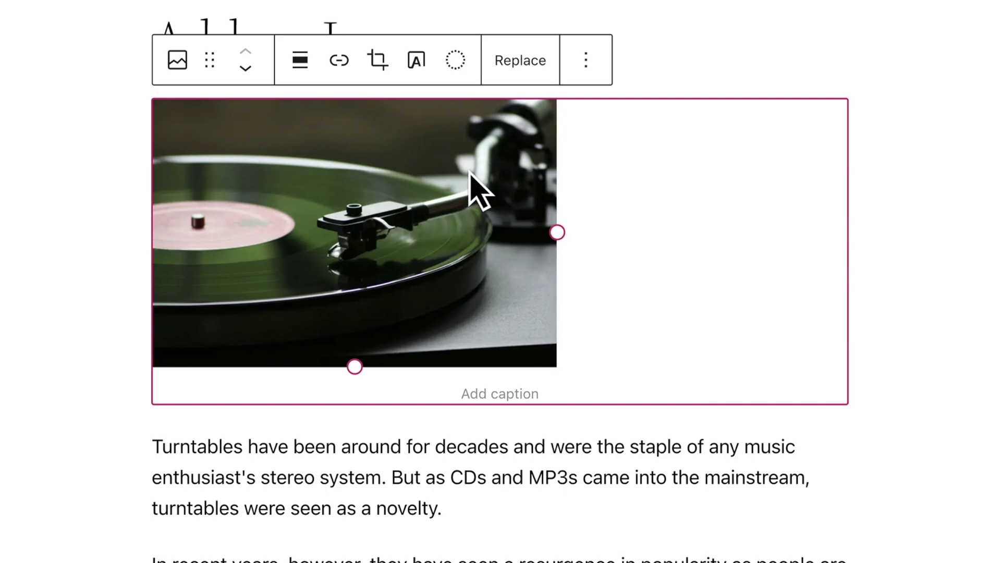
{"action": "left_click", "coordinate": [303, 79]}
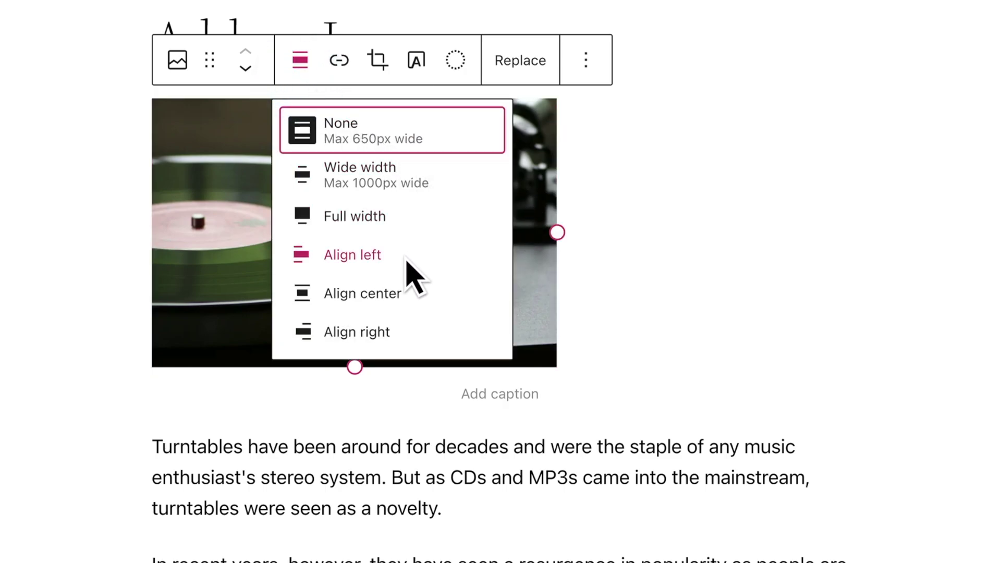
{"action": "left_click", "coordinate": [423, 349]}
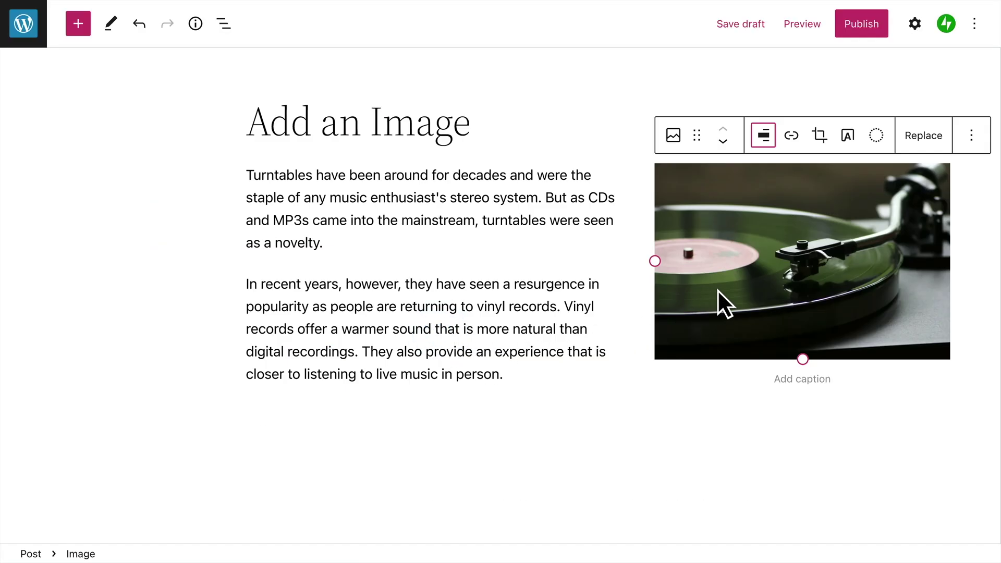
{"action": "left_click_drag", "start_coordinate": [655, 265], "coordinate": [615, 272]}
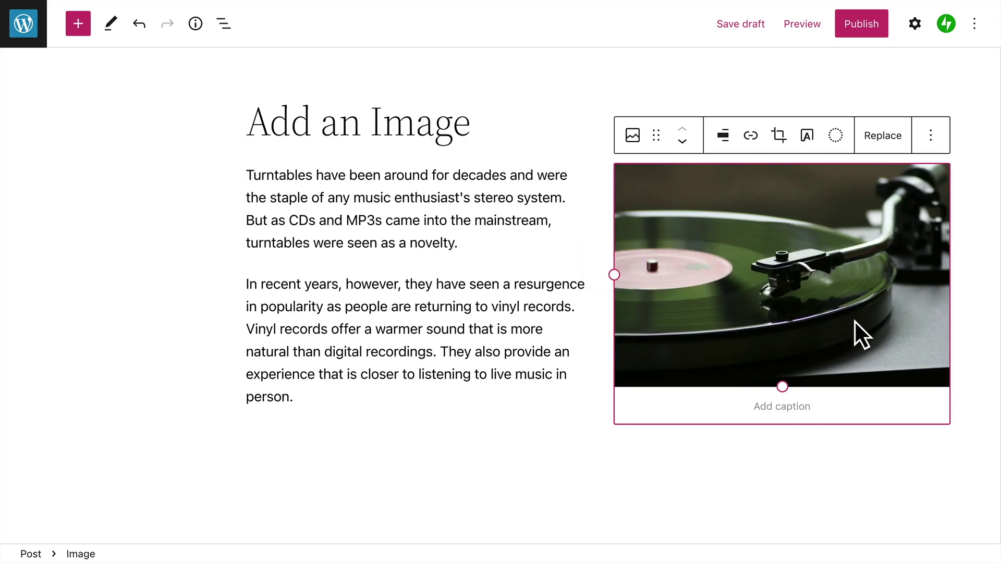
Paste the Pixabay photo credit into the image's caption
{"action": "left_click", "coordinate": [828, 409]}
{"action": "type", "text": "Photo of a vinyl record playing on a turntable by Pixabay"}
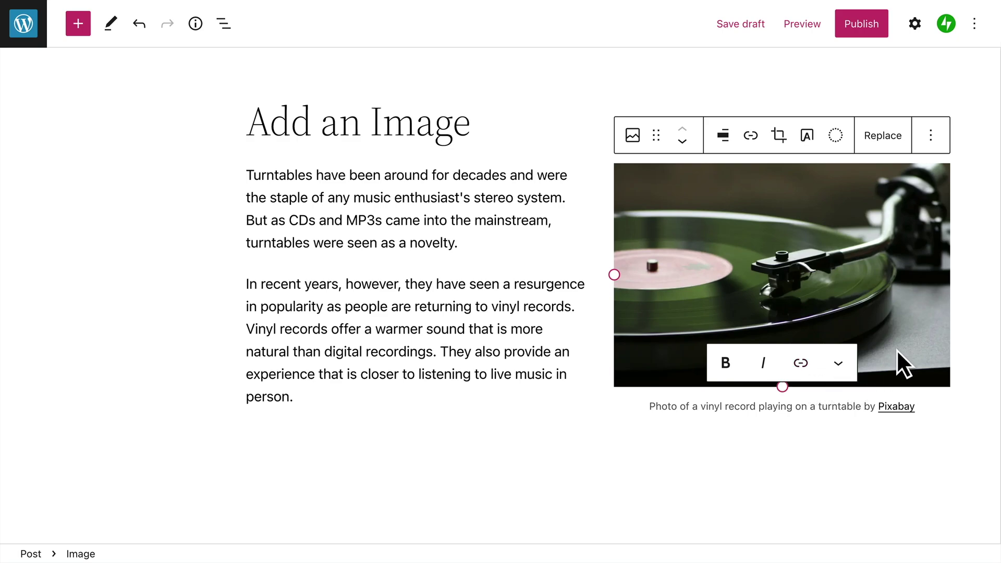
{"action": "left_click", "coordinate": [932, 146]}
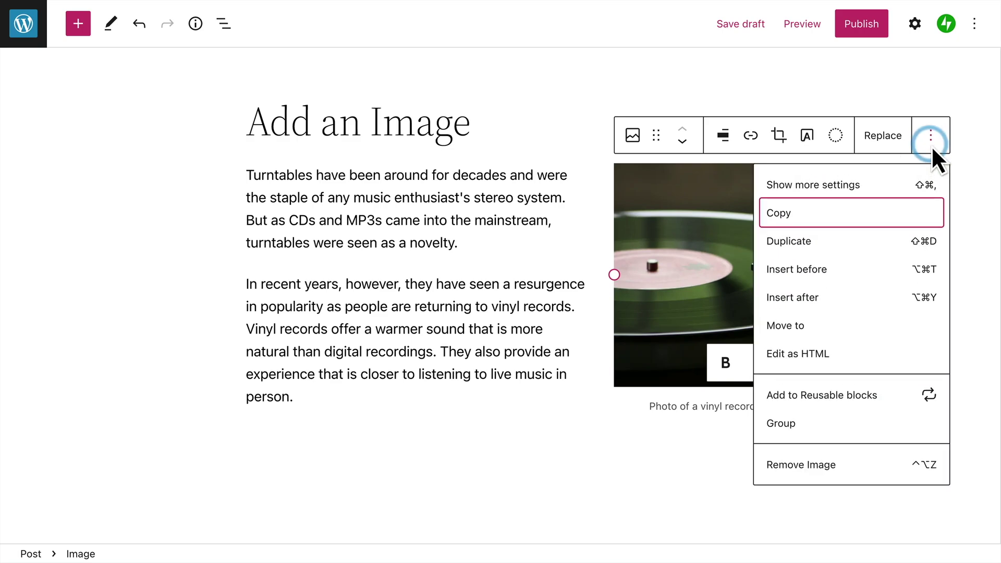
Show the image's full settings, keep the Default style, and begin the Alt text field
{"action": "left_click", "coordinate": [884, 187]}
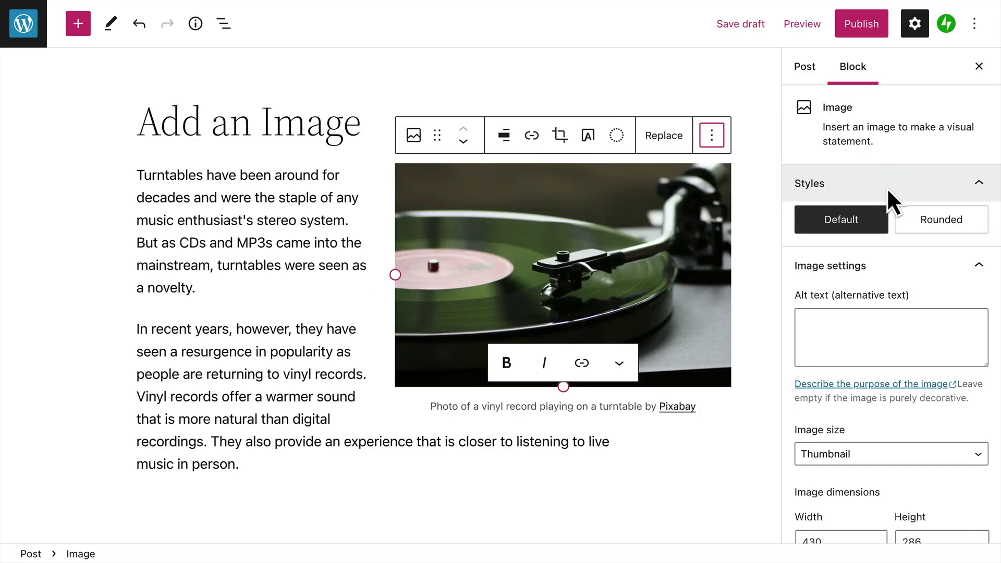
{"action": "left_click", "coordinate": [911, 227]}
{"action": "mouse_move", "coordinate": [842, 220]}
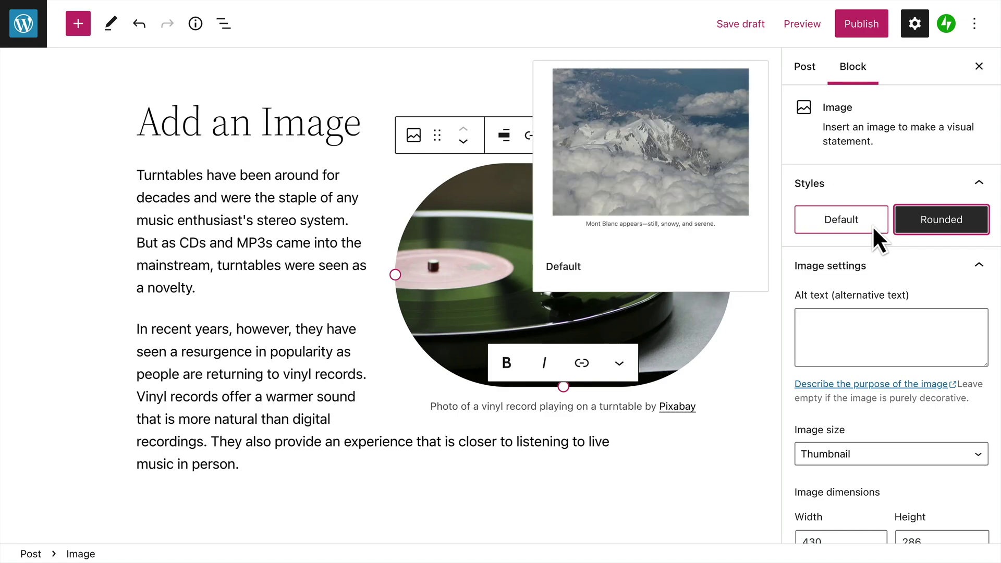
{"action": "left_click", "coordinate": [873, 228]}
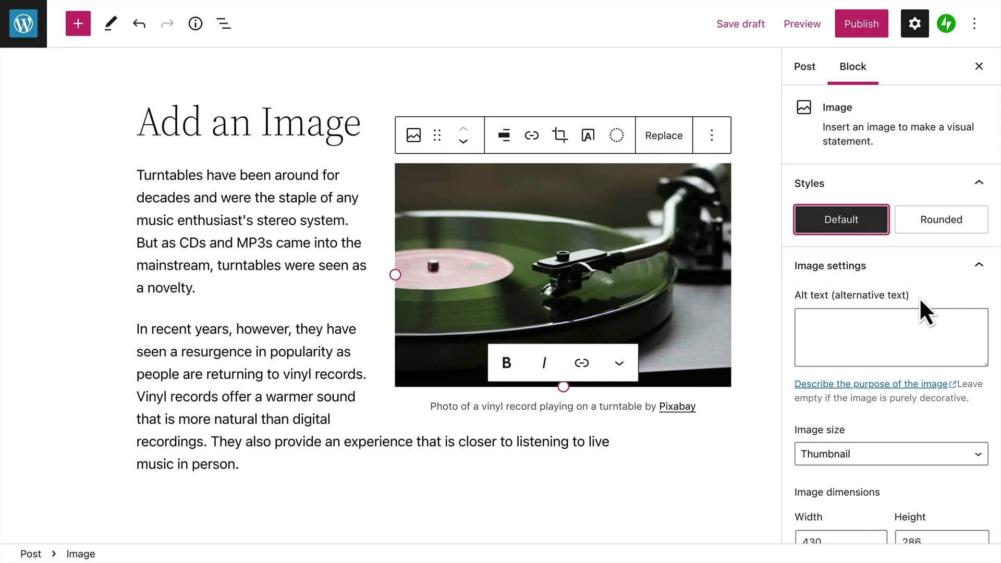
{"action": "left_click", "coordinate": [866, 335]}
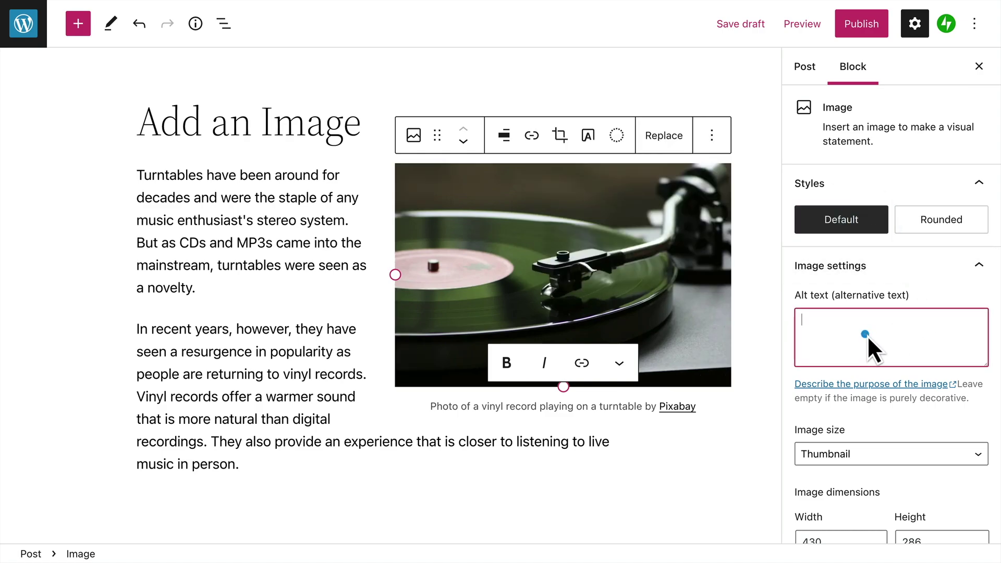
{"action": "type", "text": "Photo of a vinyl record playing on a turntable by Pixabay"}
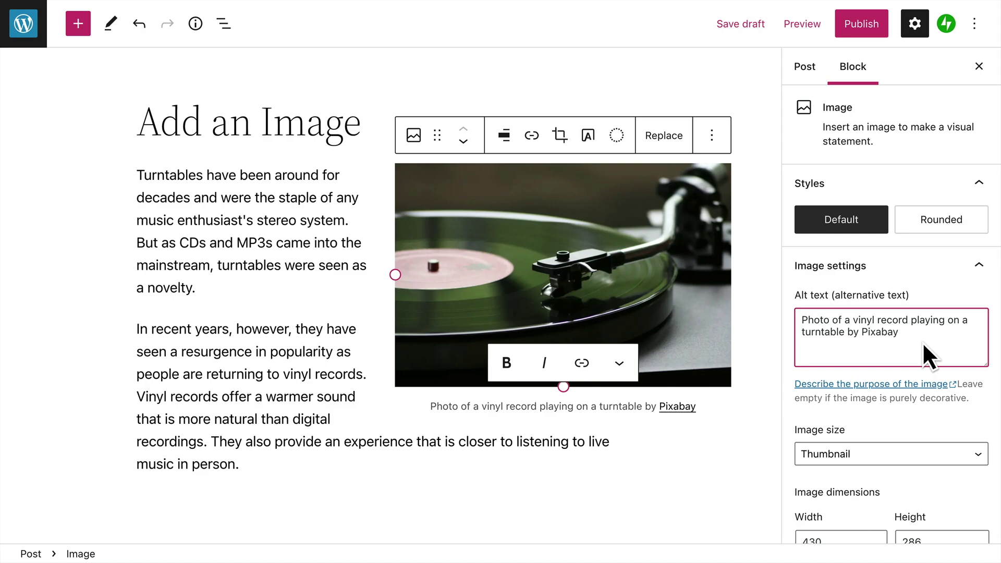
Finish the alt text and keep the Image size at Thumbnail
{"action": "left_click", "coordinate": [972, 411]}
{"action": "scroll", "coordinate": [972, 411], "scroll_direction": "down", "scroll_amount": 5}
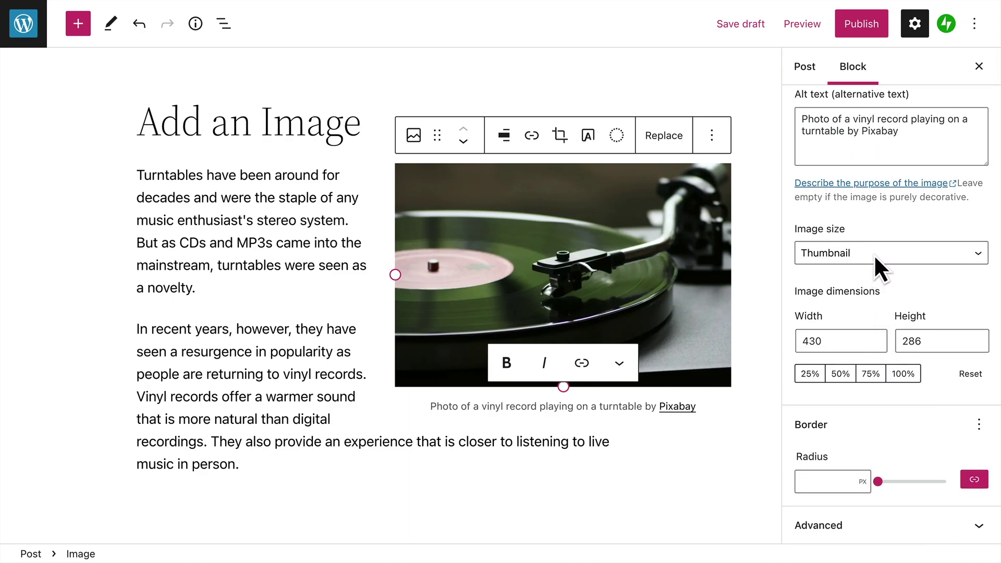
{"action": "left_click", "coordinate": [874, 254]}
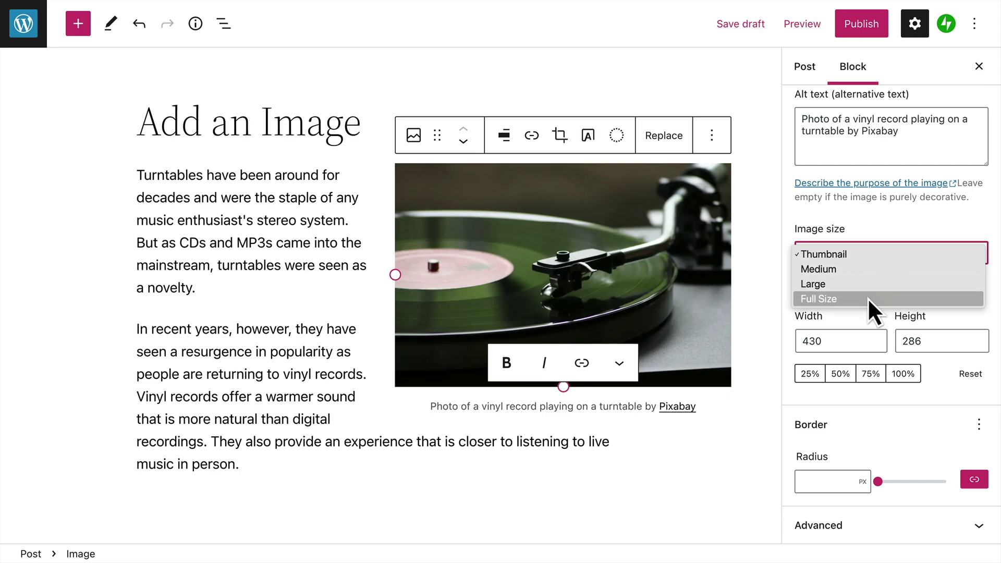
{"action": "left_click", "coordinate": [871, 255]}
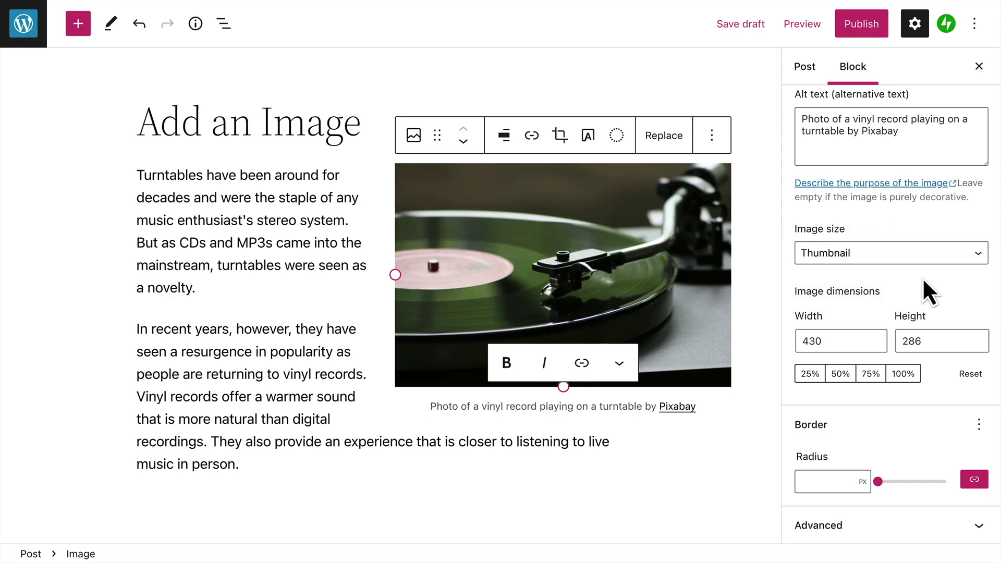
Scale the image to the 50% preset (512×342) and give it a 10 px border radius
{"action": "left_click", "coordinate": [834, 346]}
{"action": "left_click", "coordinate": [939, 345]}
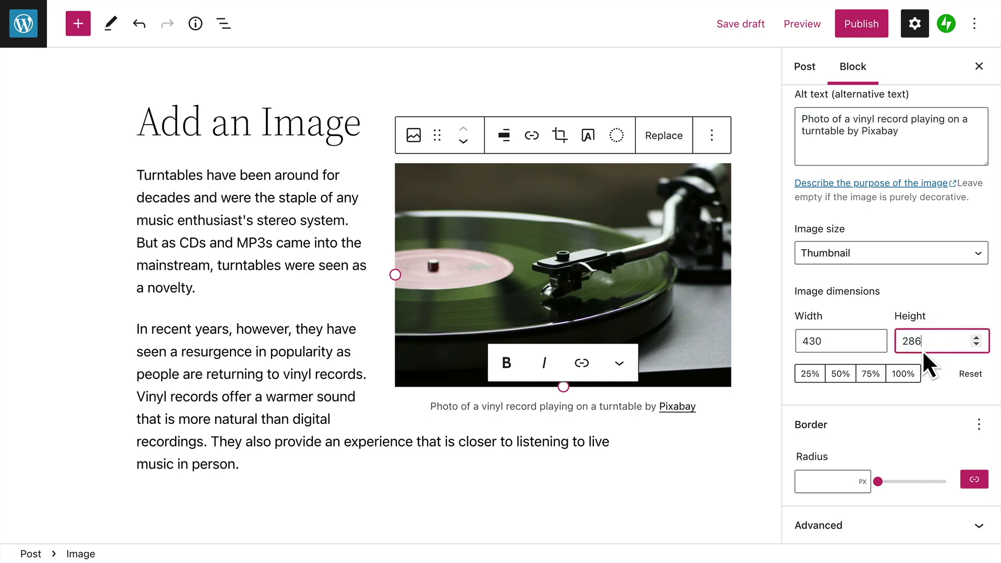
{"action": "left_click", "coordinate": [821, 378]}
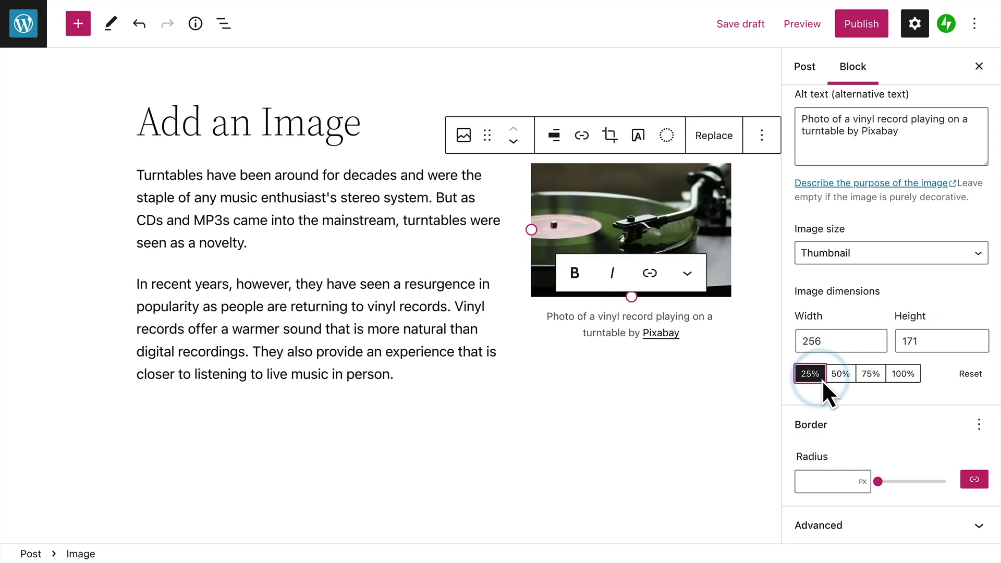
{"action": "left_click", "coordinate": [851, 380]}
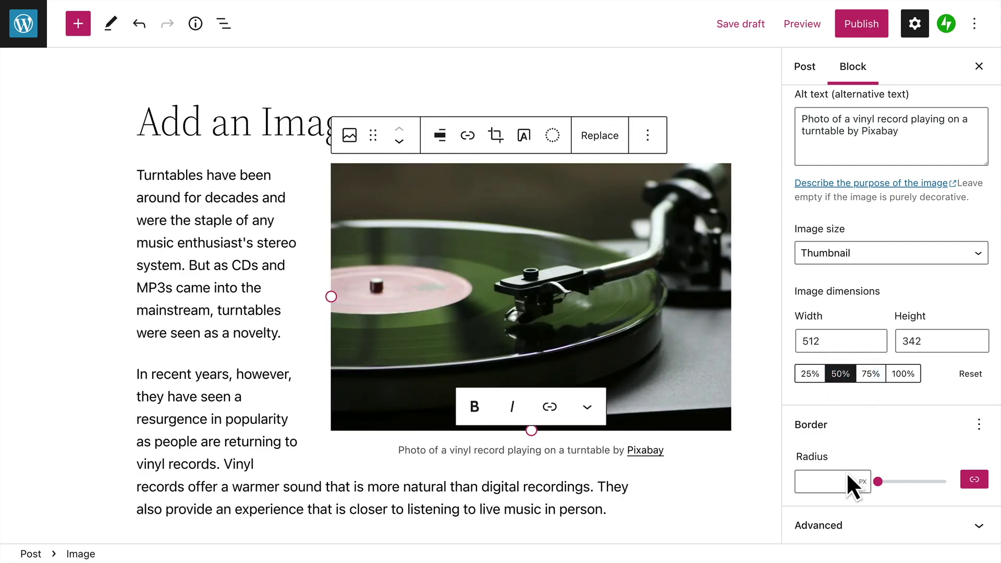
{"action": "left_click", "coordinate": [824, 485]}
{"action": "type", "text": "10"}
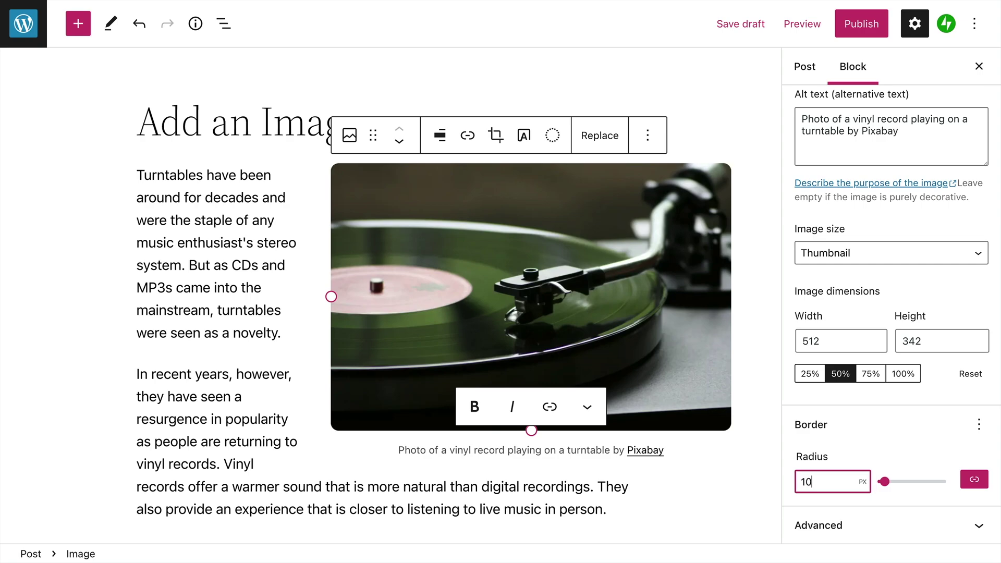
{"action": "left_click", "coordinate": [859, 422]}
Close the Settings sidebar and deselect the image to view the finished post
{"action": "left_click", "coordinate": [979, 67]}
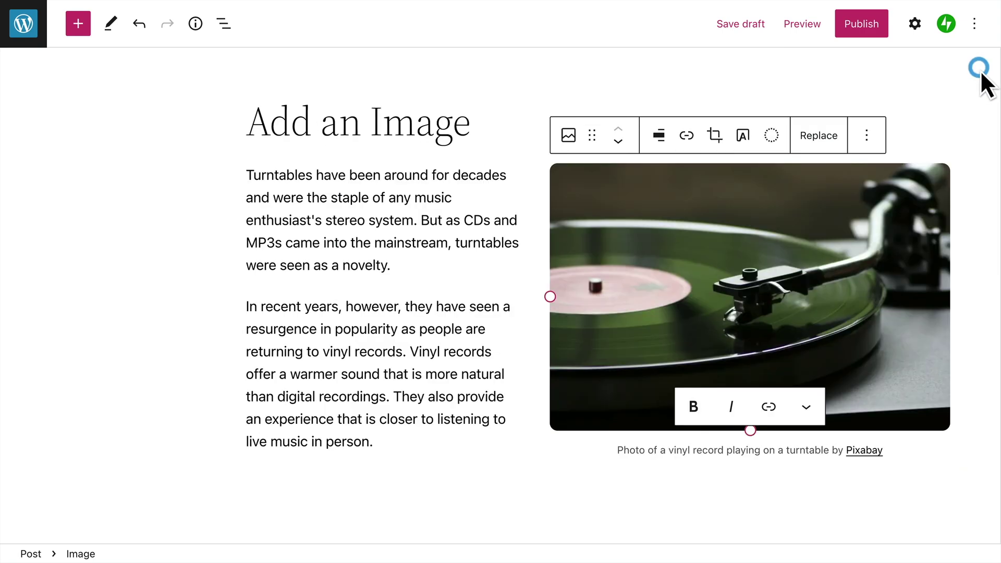
{"action": "key", "text": "Escape"}
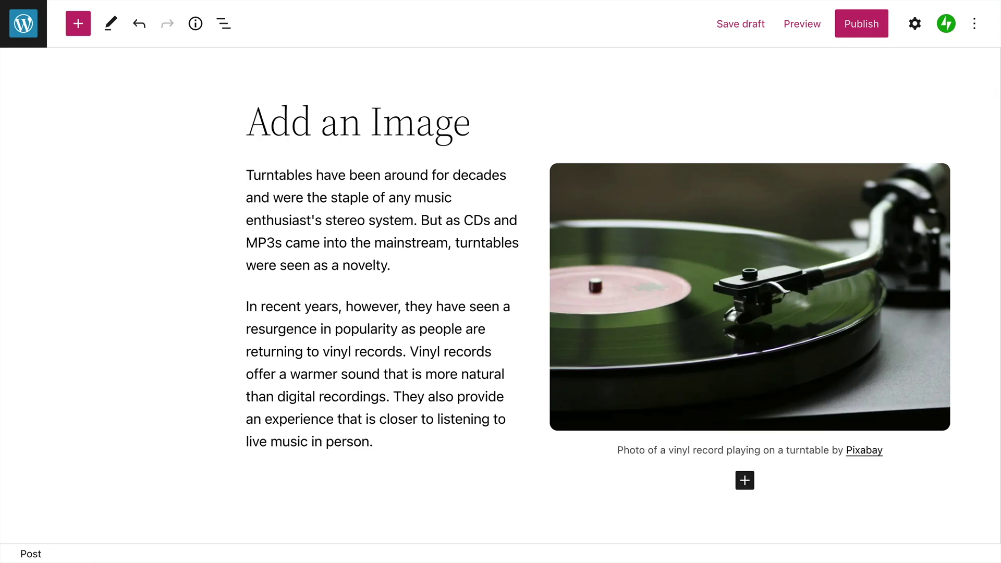